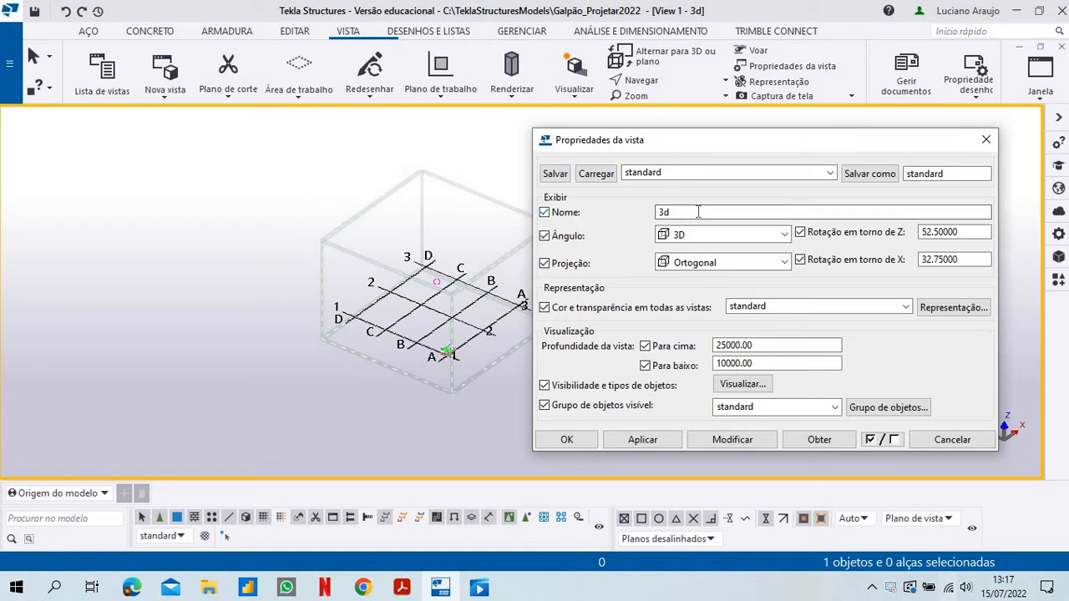
Name the view PLANTA and set its angle to Plano in the view properties
drag(699, 212, 615, 204)
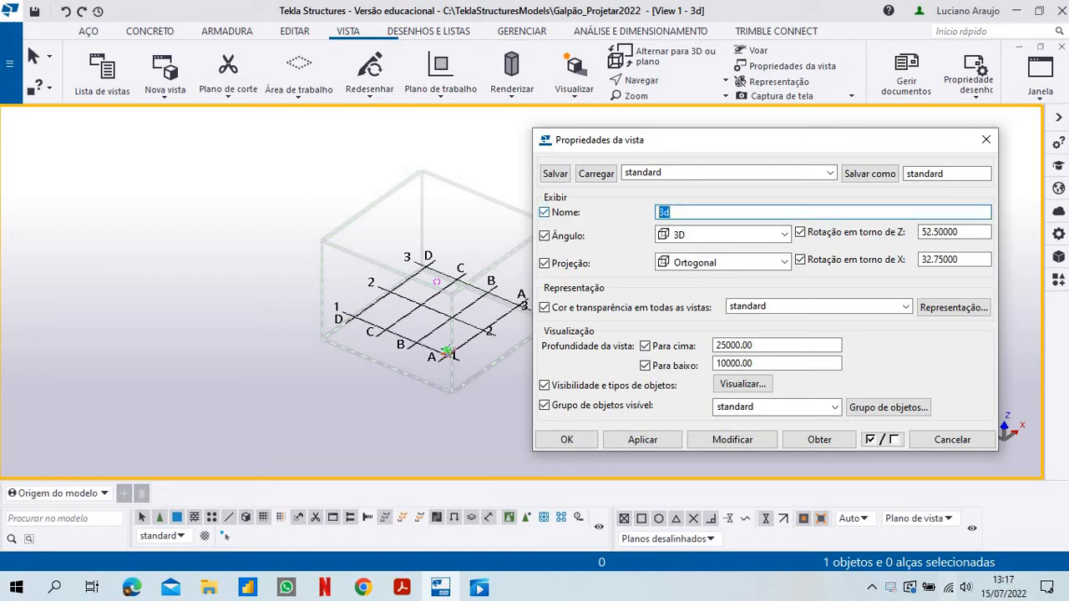
text(p)
click(785, 236)
click(697, 251)
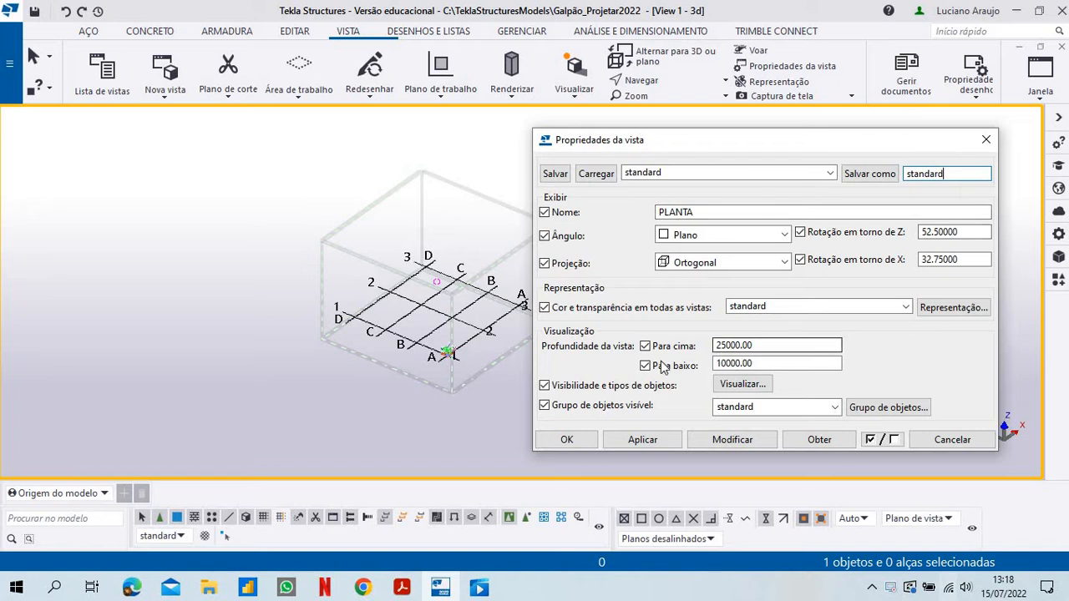
Set the view depth to 500 both upwards (Para cima) and downwards (Para baixo)
double_click(753, 345)
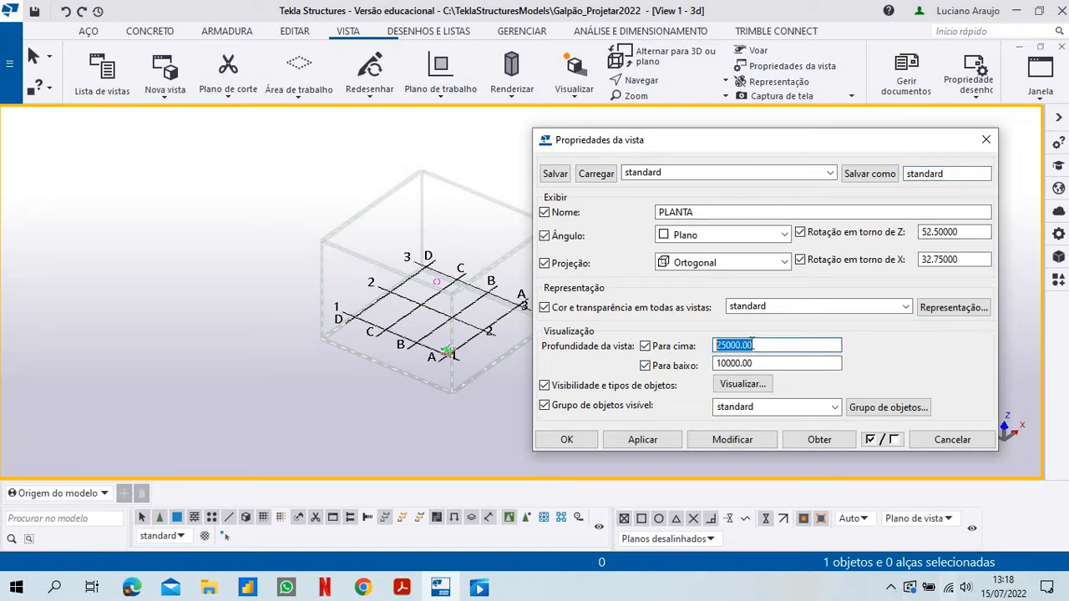
text(500)
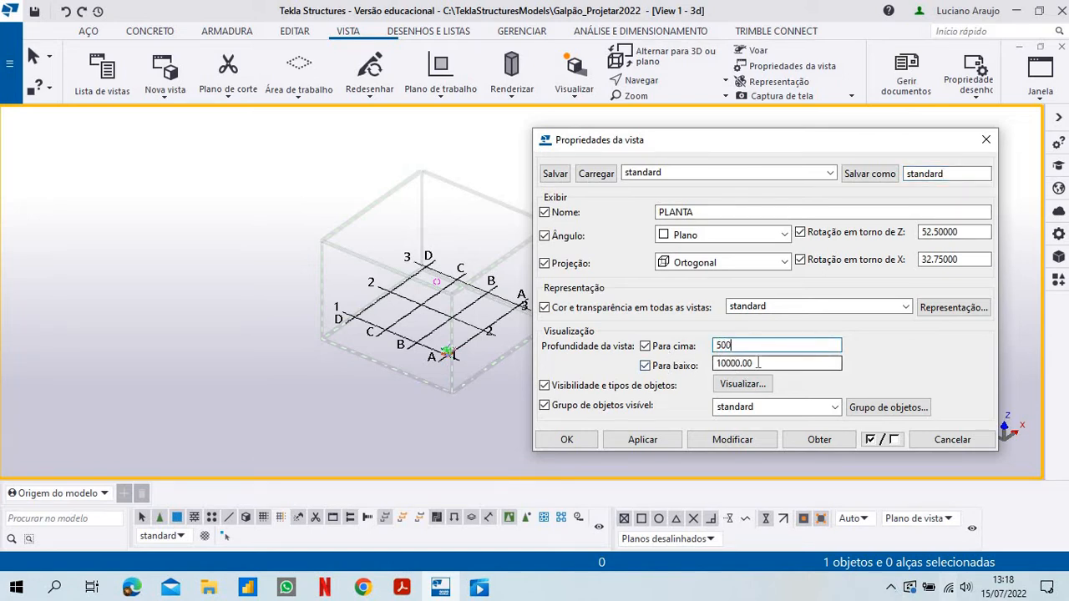
drag(802, 363, 684, 367)
text(500)
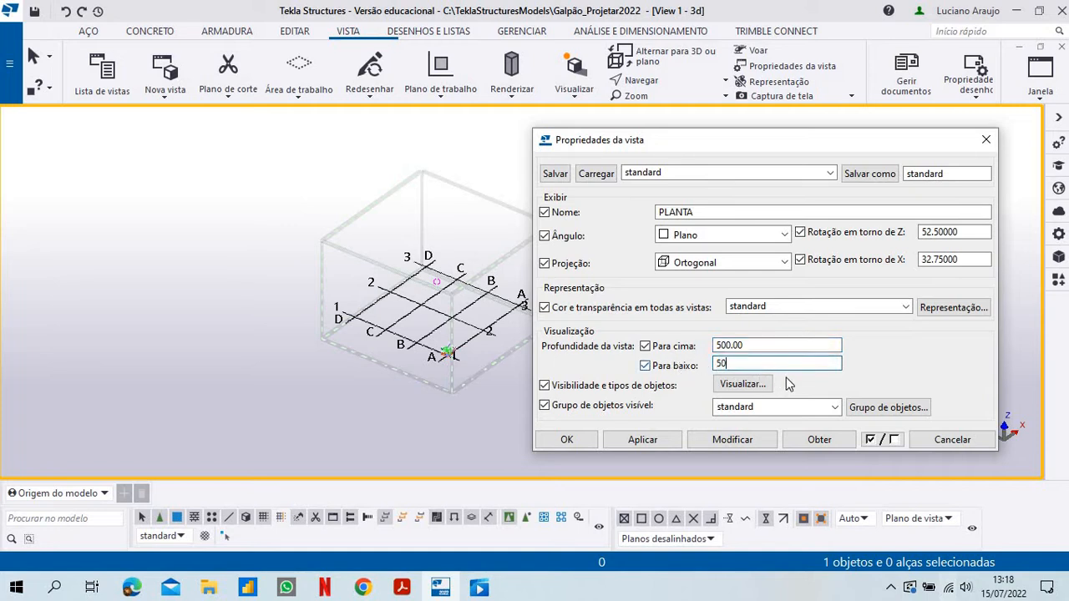
click(793, 349)
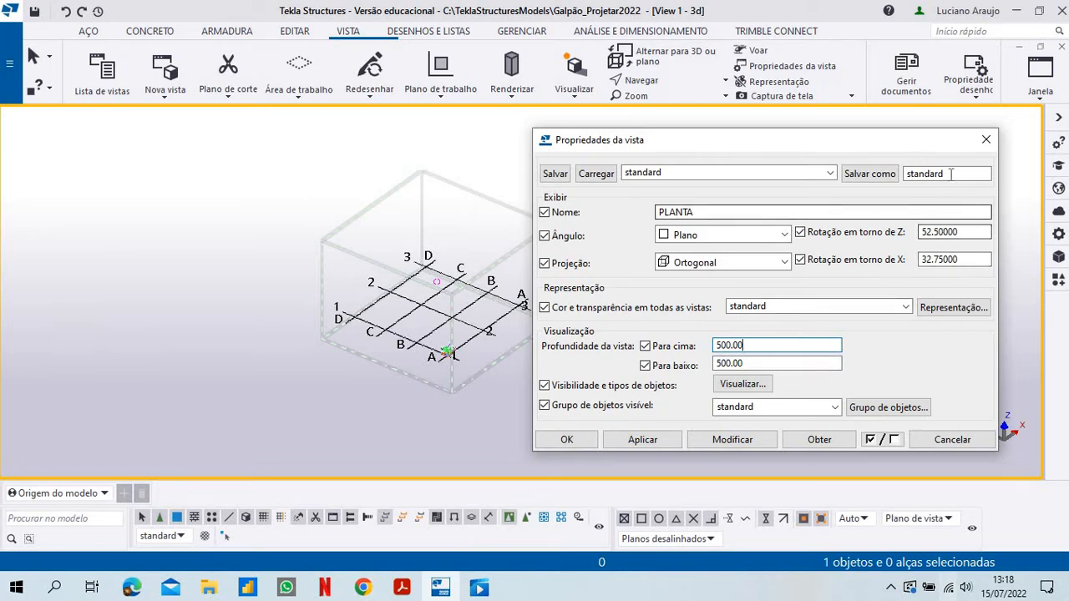
Save the current view properties as a preset named PLANTA
double_click(924, 174)
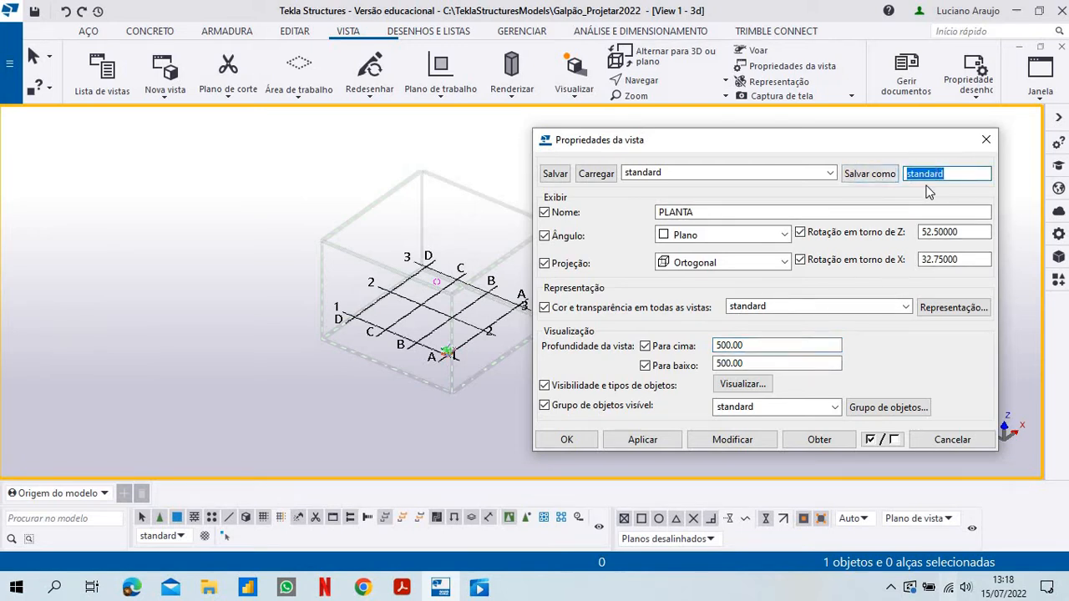
key(BackSpace)
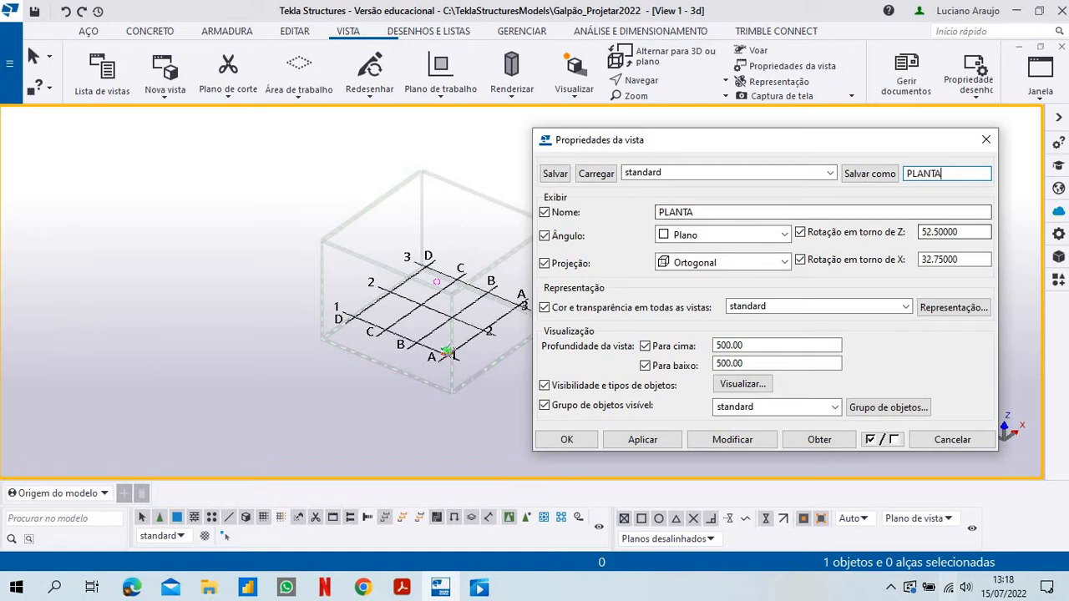
drag(788, 142, 773, 142)
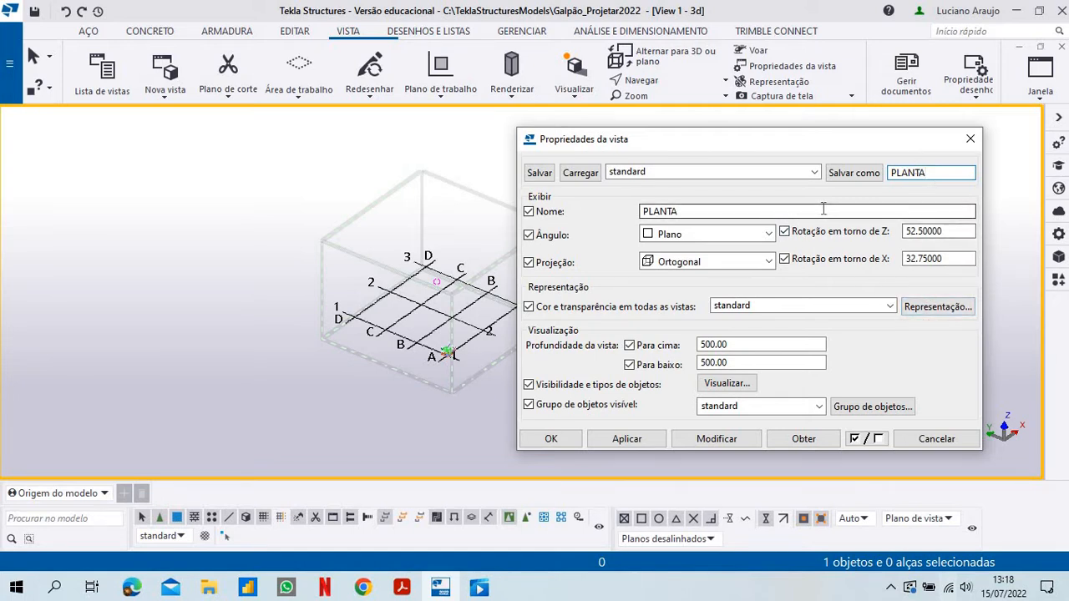
click(855, 175)
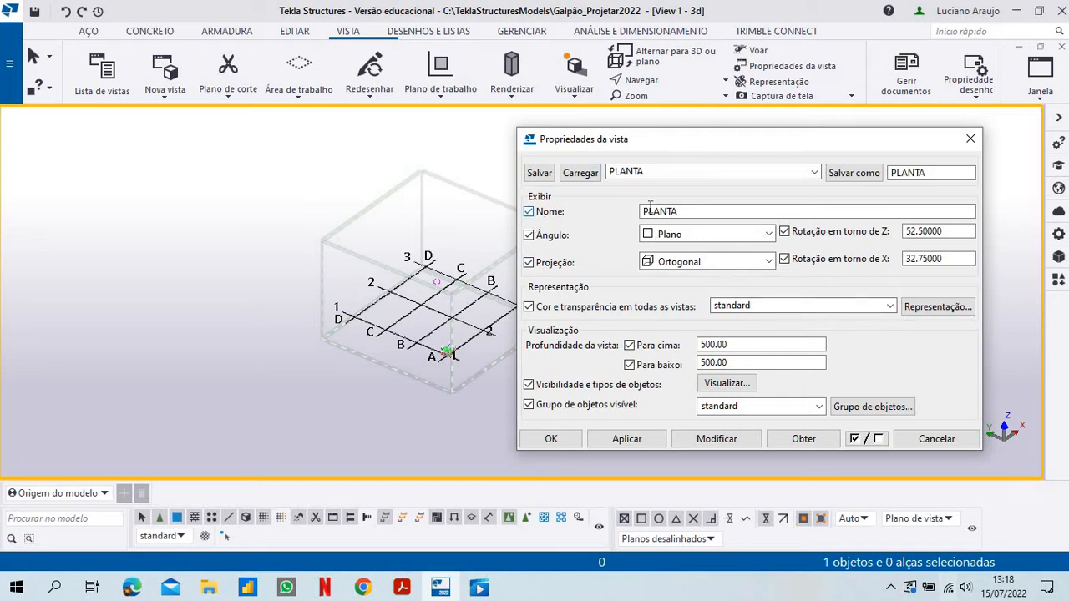
Change the view name to ELEVAÇÃO, save the properties as a preset named ELEVAÇÃO, and accept the view properties dialog
click(690, 212)
key(ctrl+a)
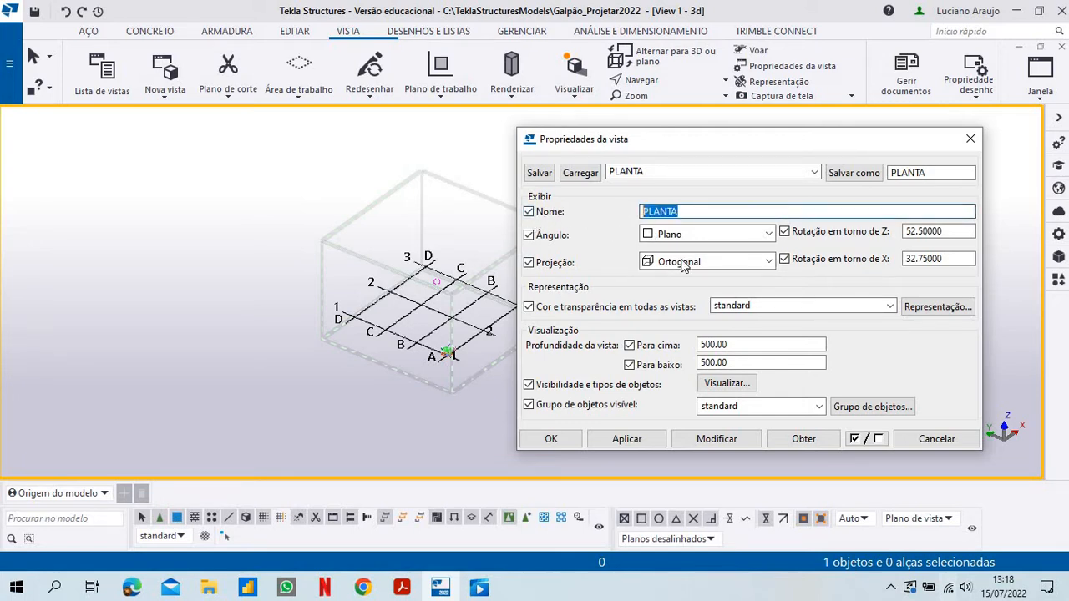
text(ELEVAÇÃO)
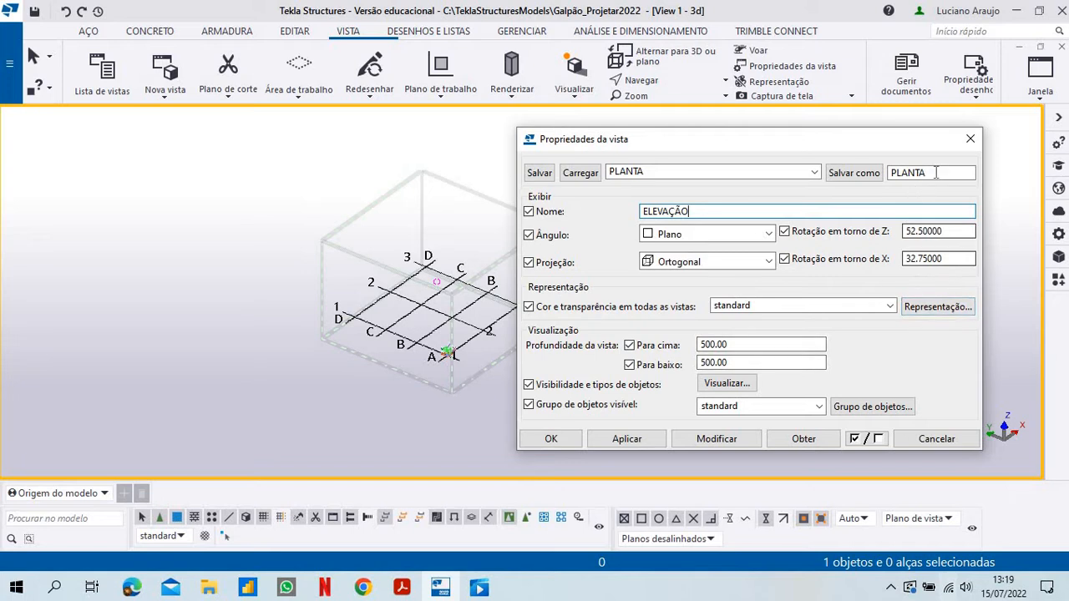
double_click(898, 173)
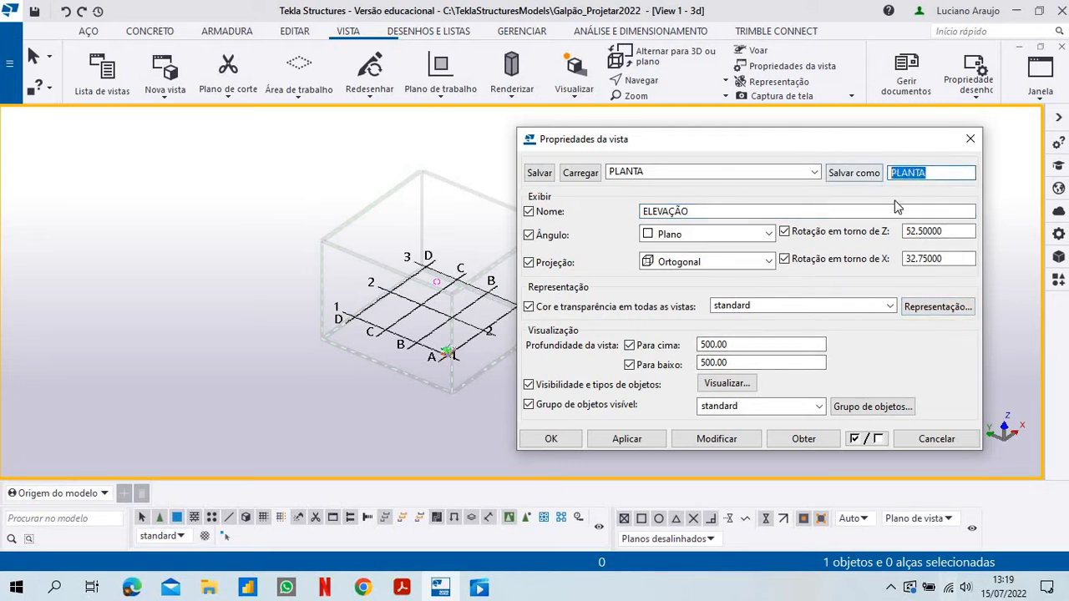
text(E)
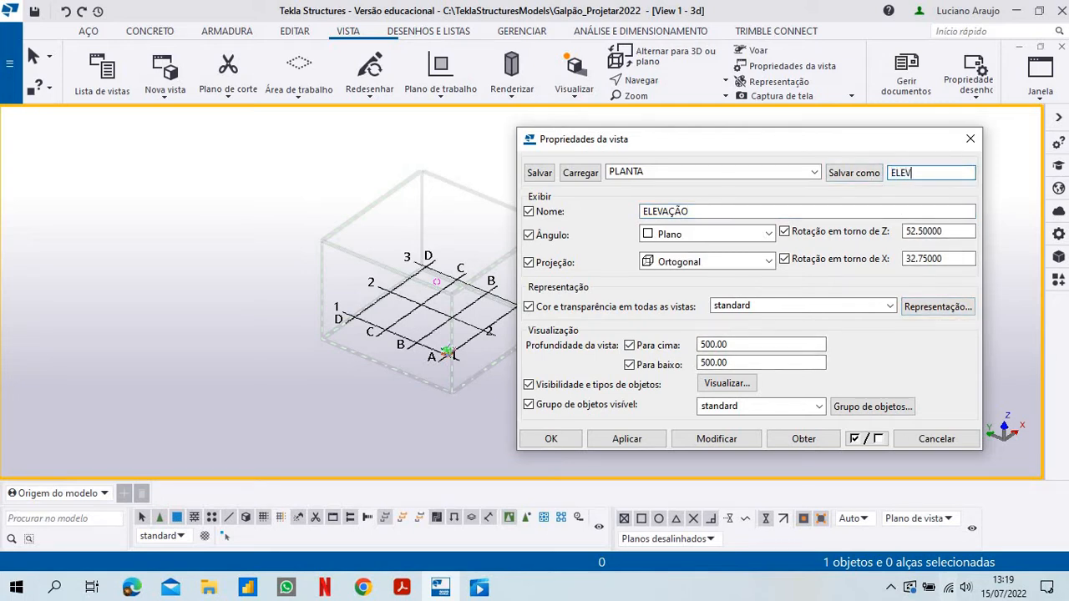
text(LEVAÇÃO)
click(848, 175)
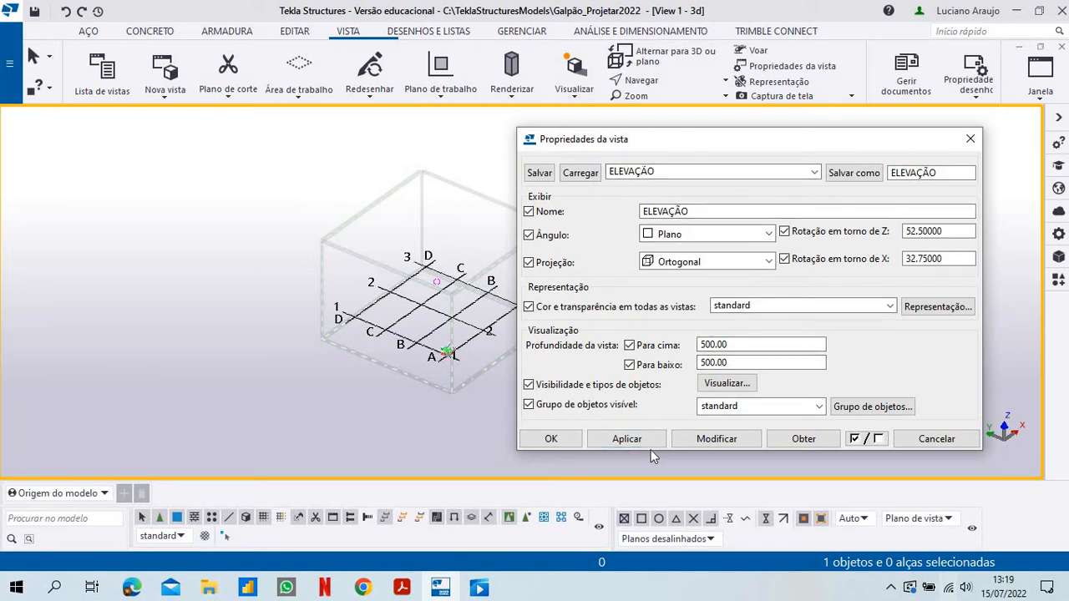
click(560, 442)
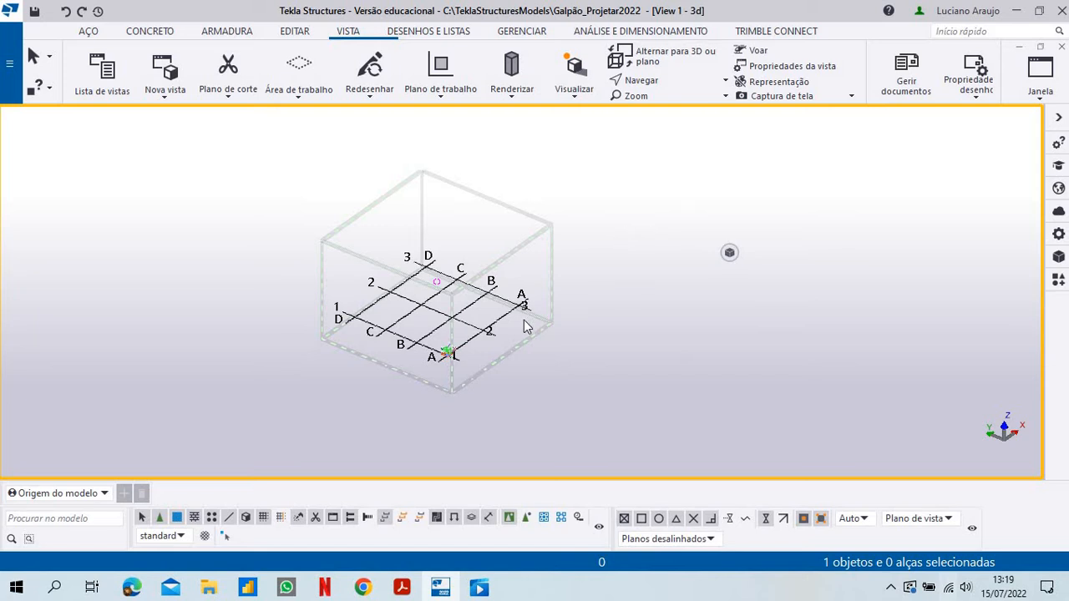
Open the settings for creating views along the grid lines of the model's grid
scroll(494, 339, up, 1)
scroll(494, 332, up, 3)
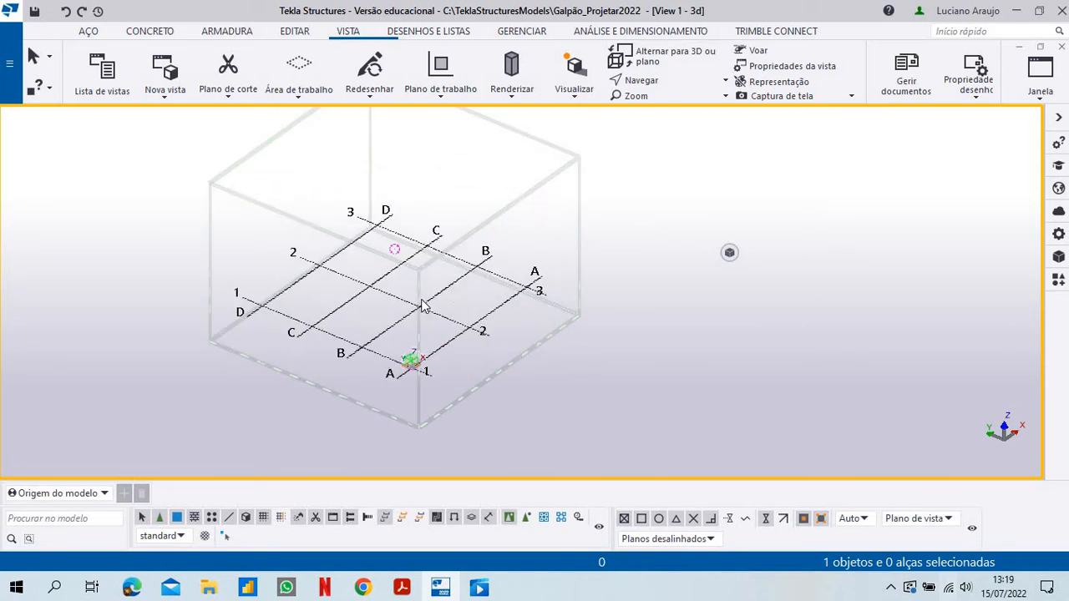
right_click(513, 309)
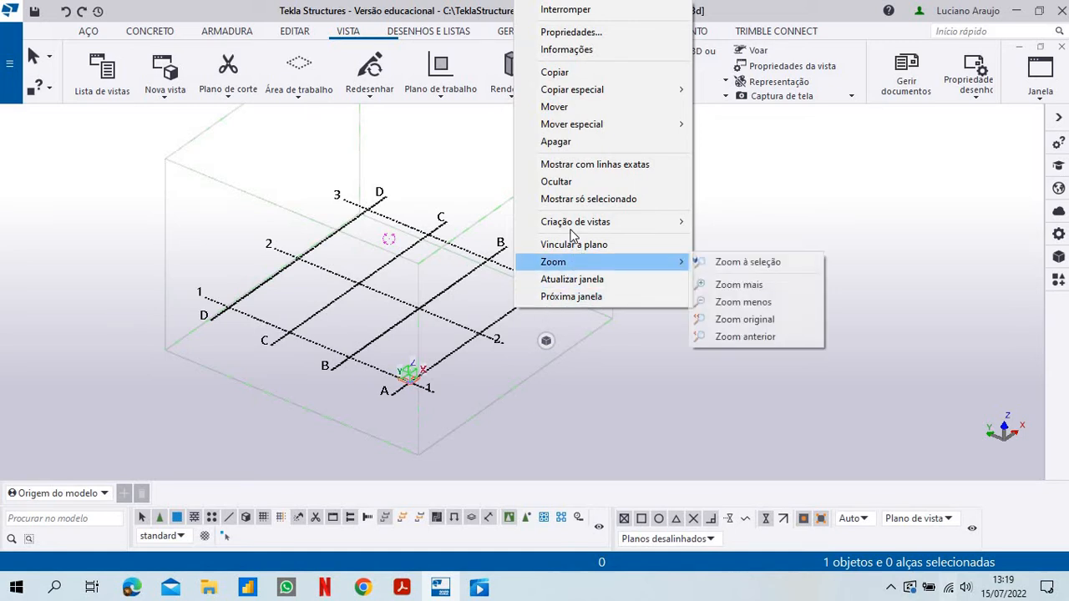
mouse_move(573, 225)
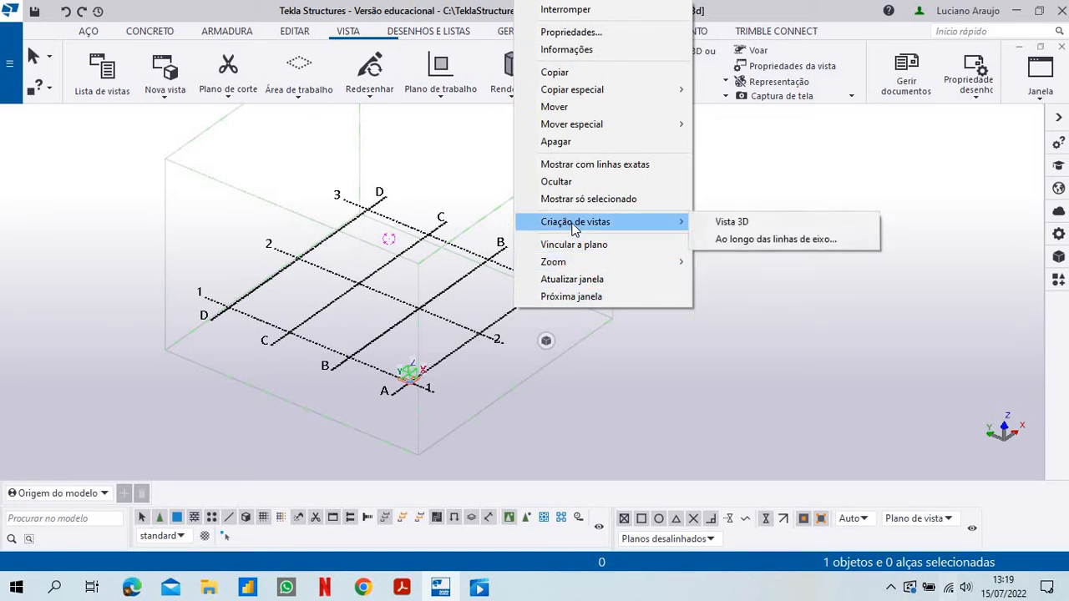
click(762, 240)
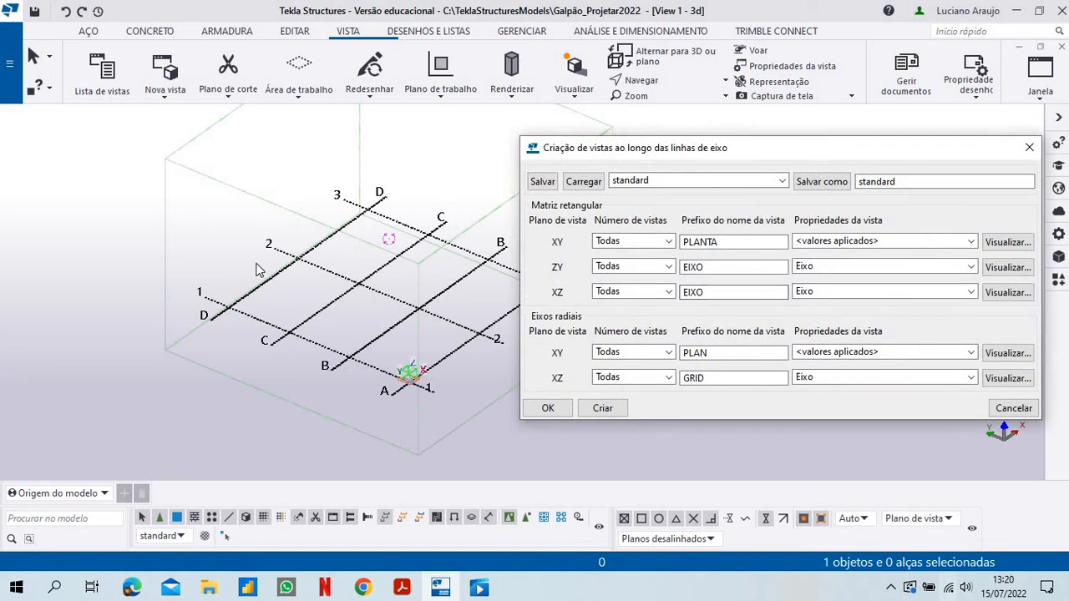
Examine the grid lines and the X, Y and Z directions at the model origin to relate them to the view planes
scroll(439, 292, down, 1)
scroll(436, 292, up, 3)
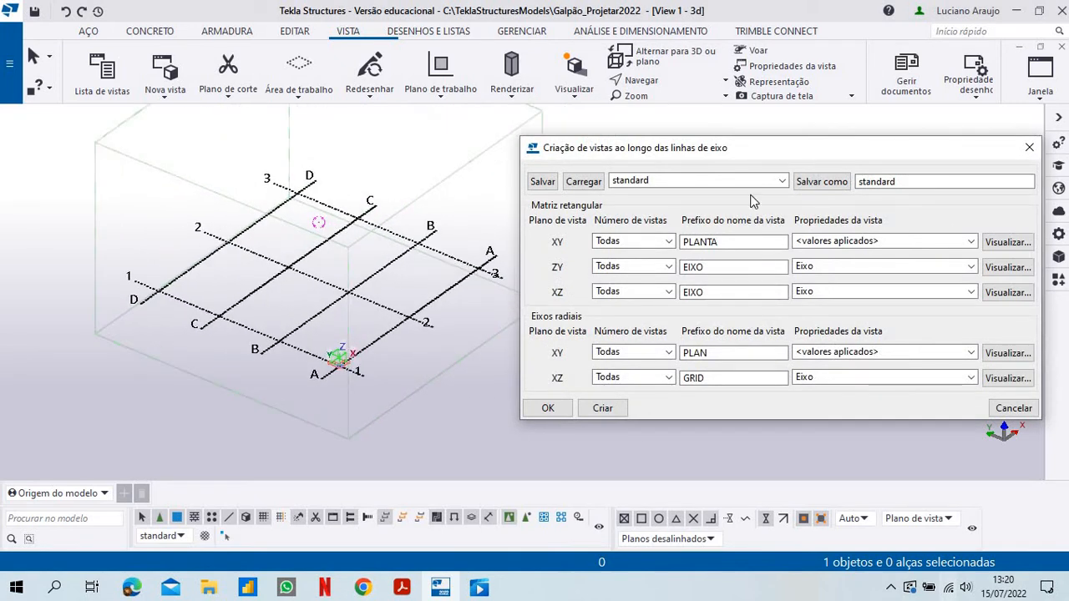
drag(767, 163, 730, 165)
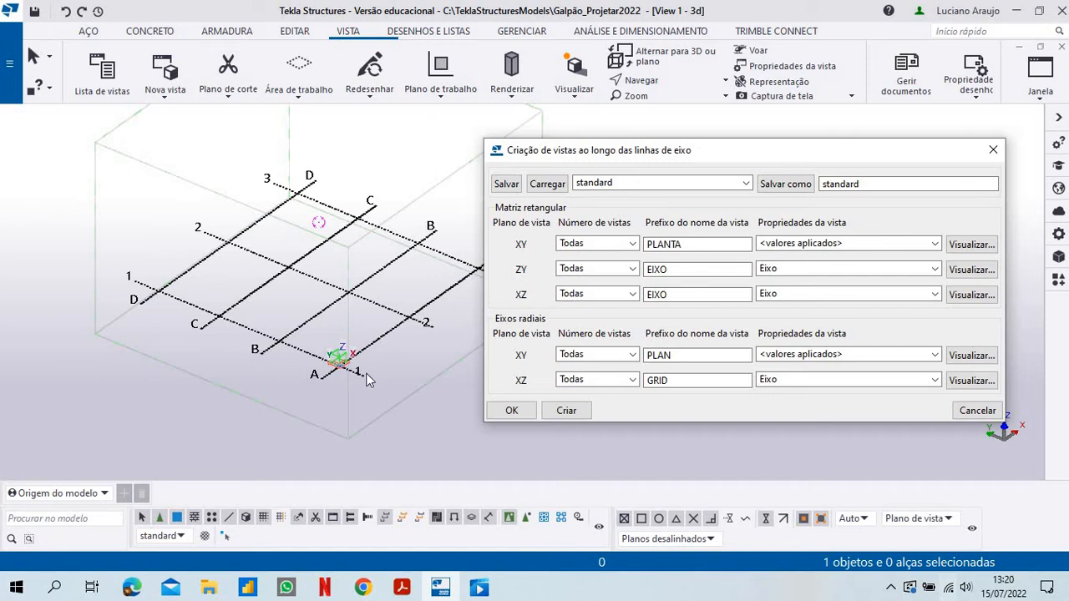
scroll(382, 369, up, 5)
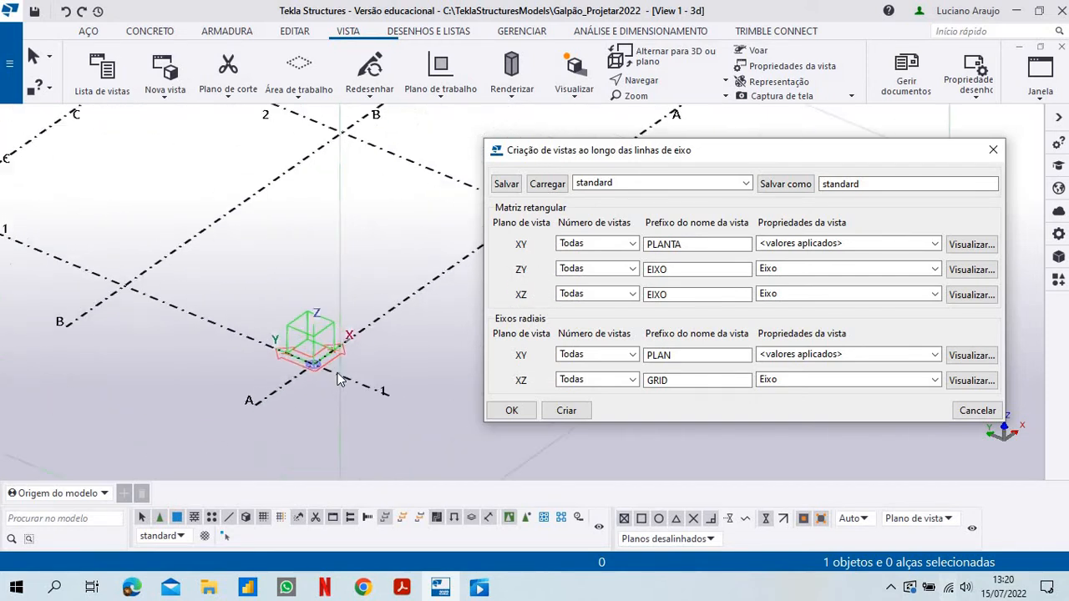
scroll(134, 313, down, 3)
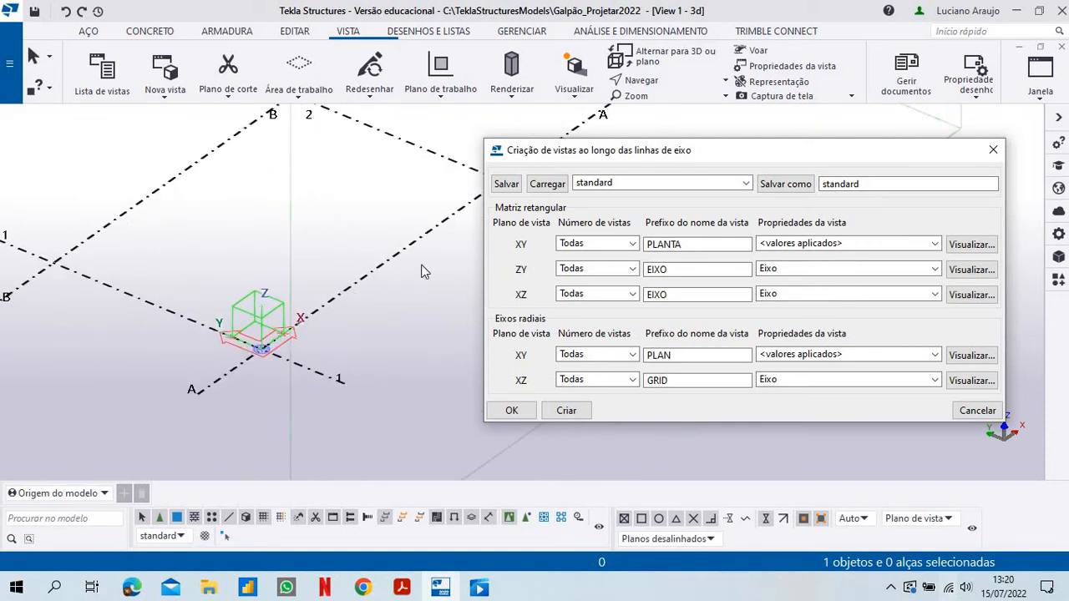
scroll(350, 367, down, 5)
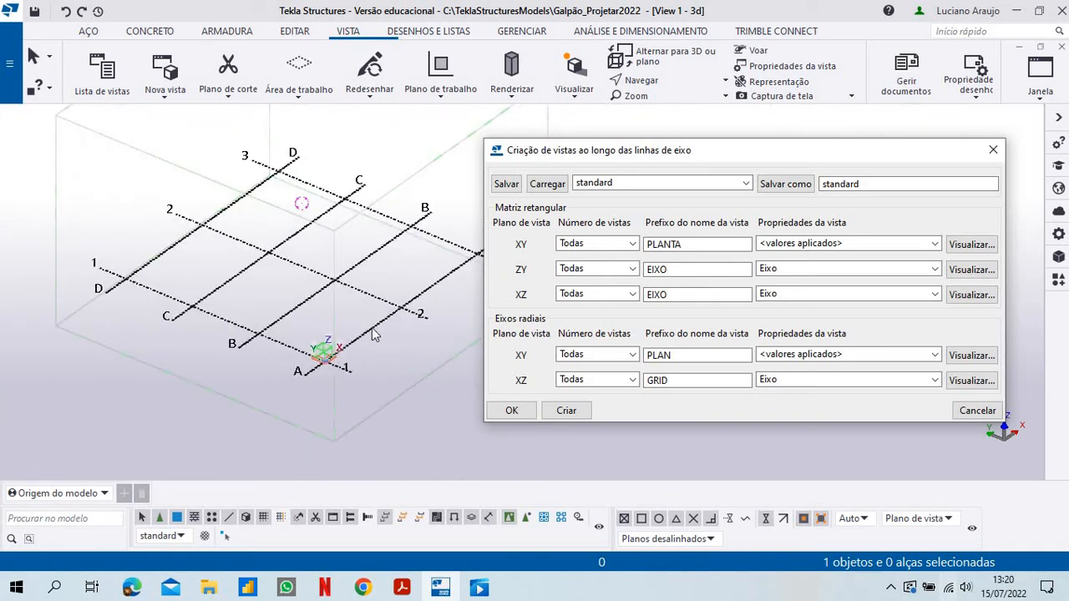
scroll(328, 353, up, 2)
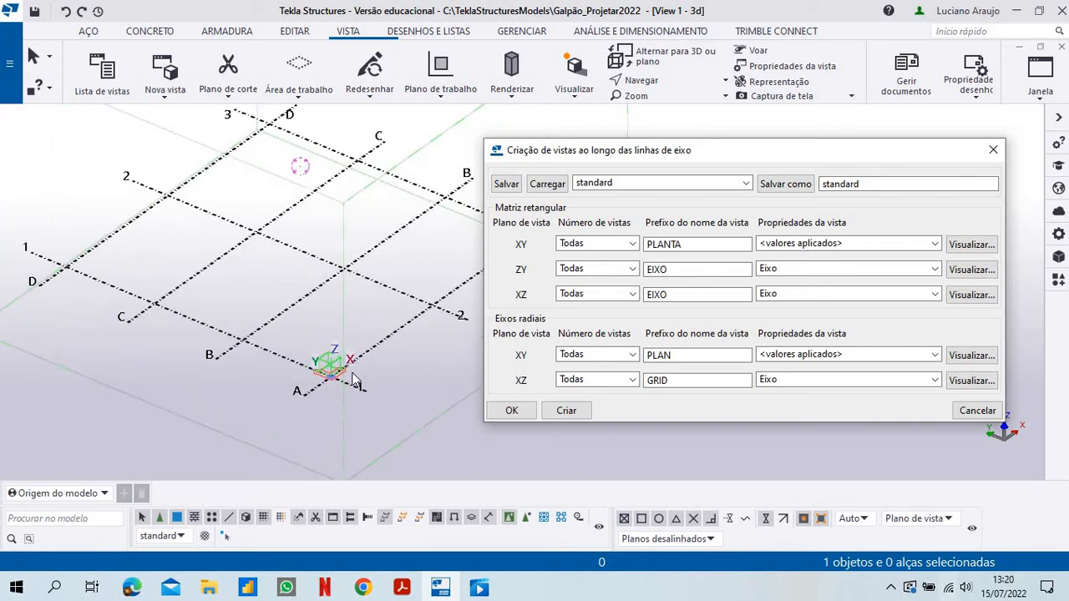
scroll(352, 373, up, 2)
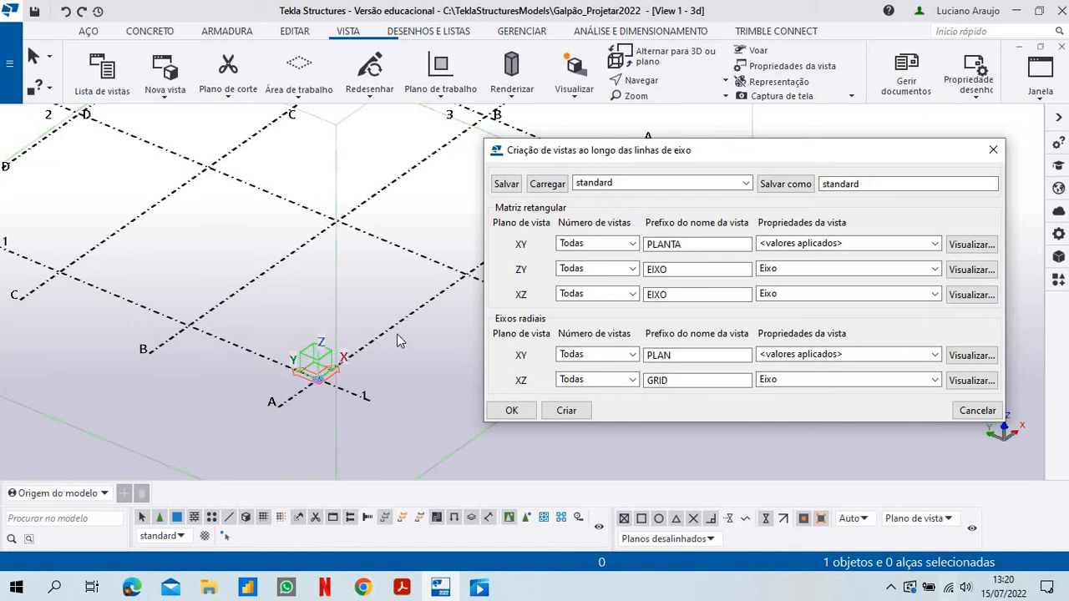
scroll(232, 368, down, 2)
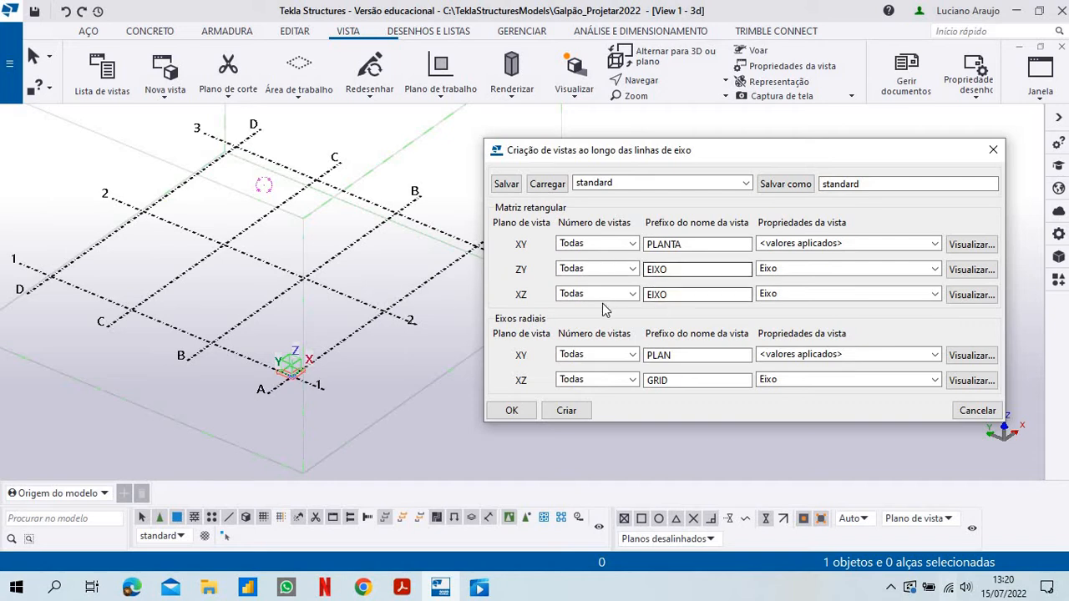
Assign the PLANTA view properties to the XY plane views of the rectangular grid
click(935, 244)
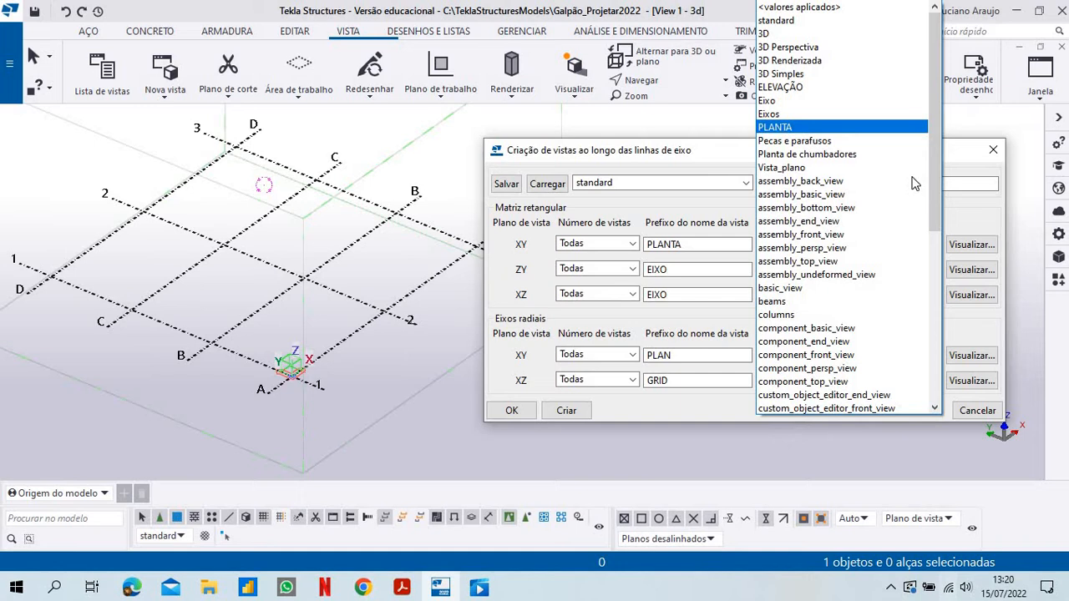
click(979, 207)
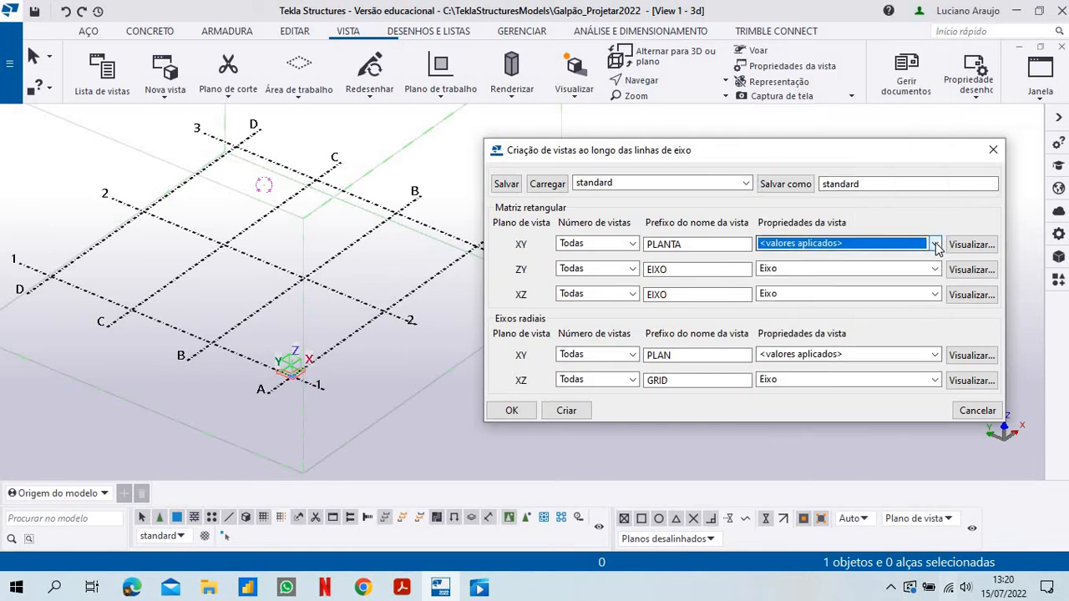
click(935, 244)
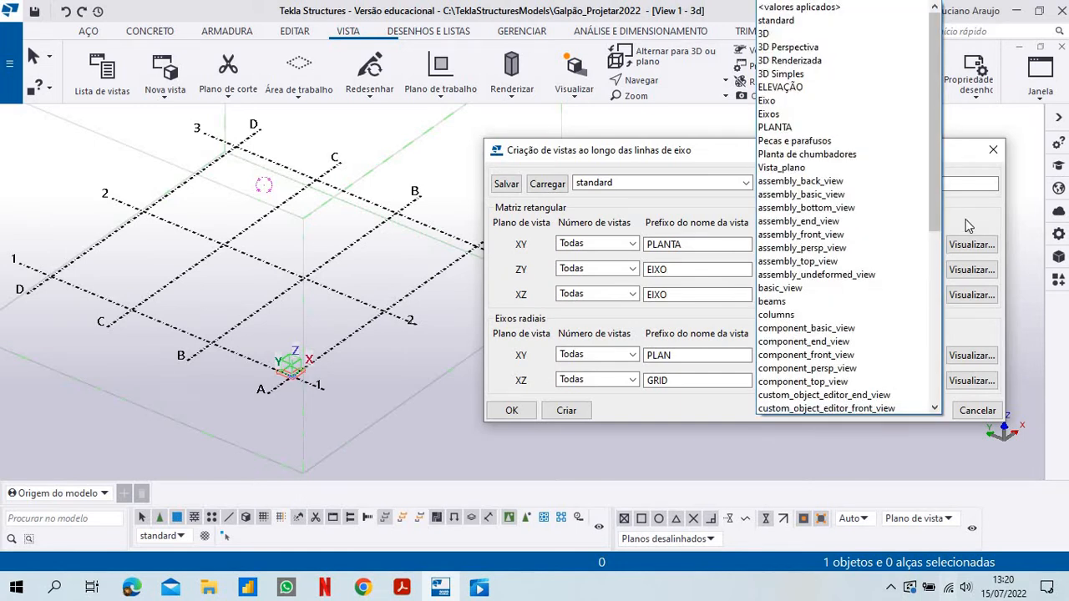
key(Escape)
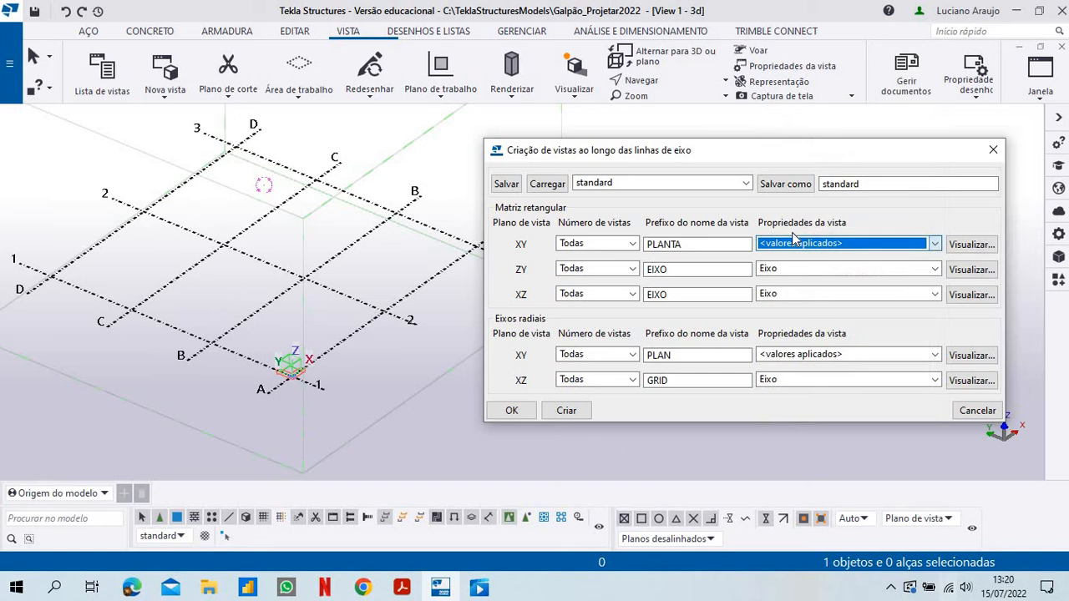
click(935, 247)
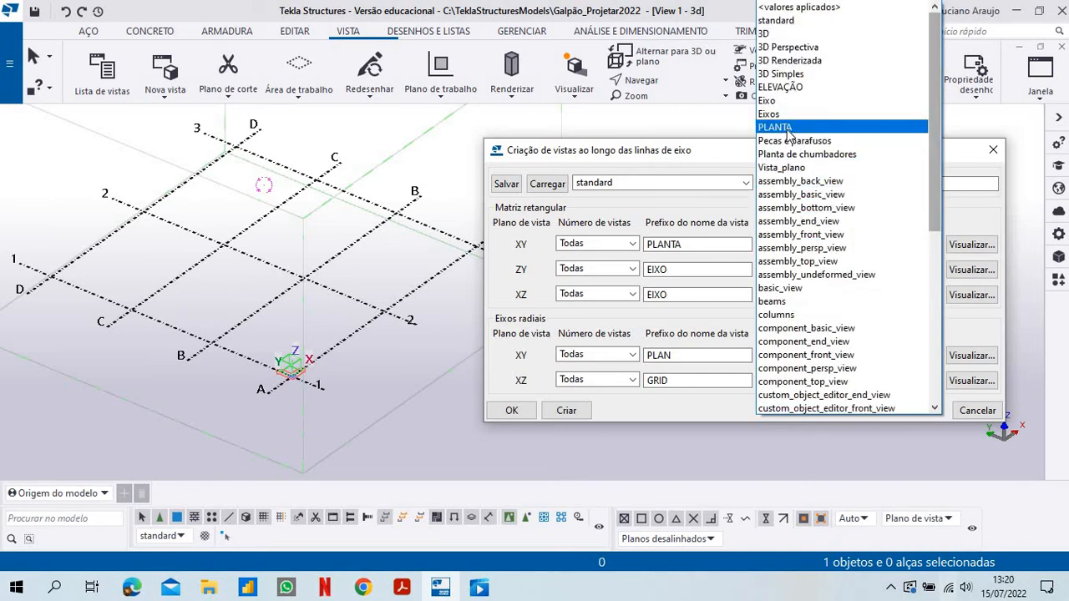
click(788, 128)
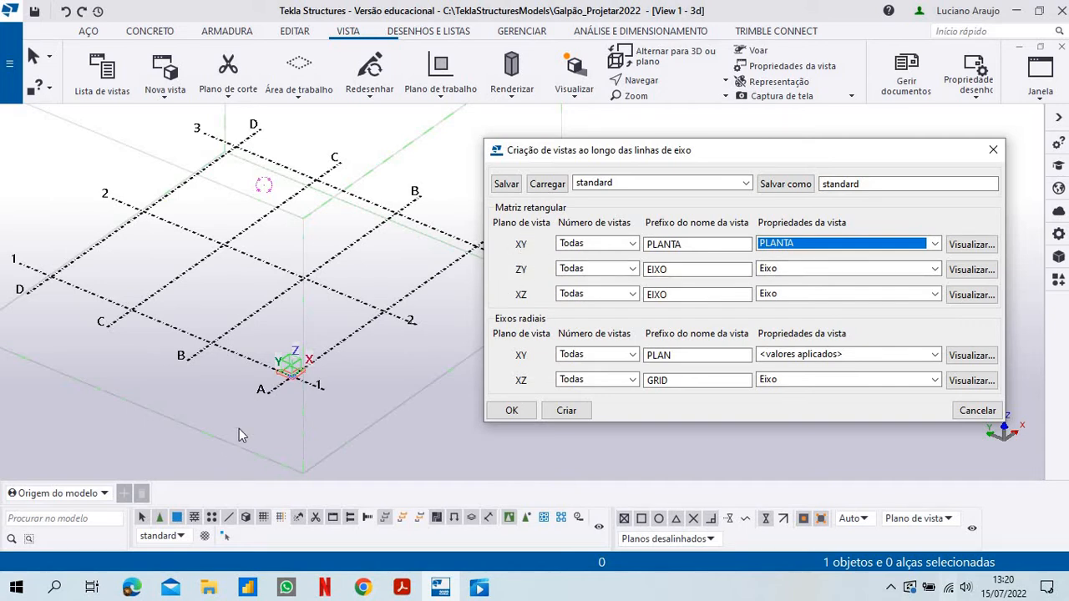
click(725, 272)
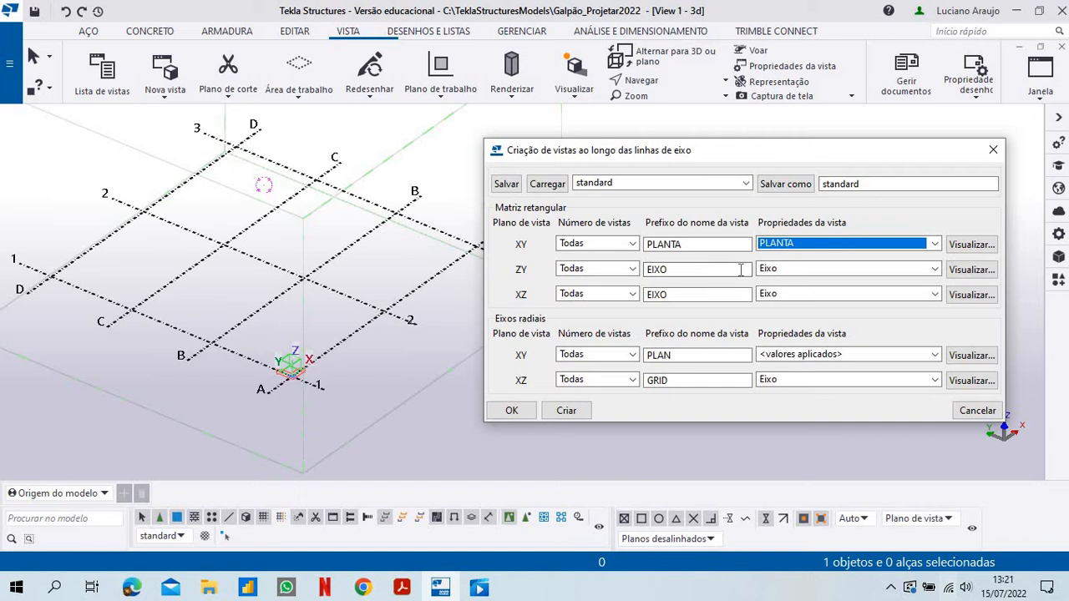
Set the view name prefix of the rectangular grid's ZY plane views to FILA and assign them the ELEVAÇÃO view properties
click(685, 270)
key(ctrl+a)
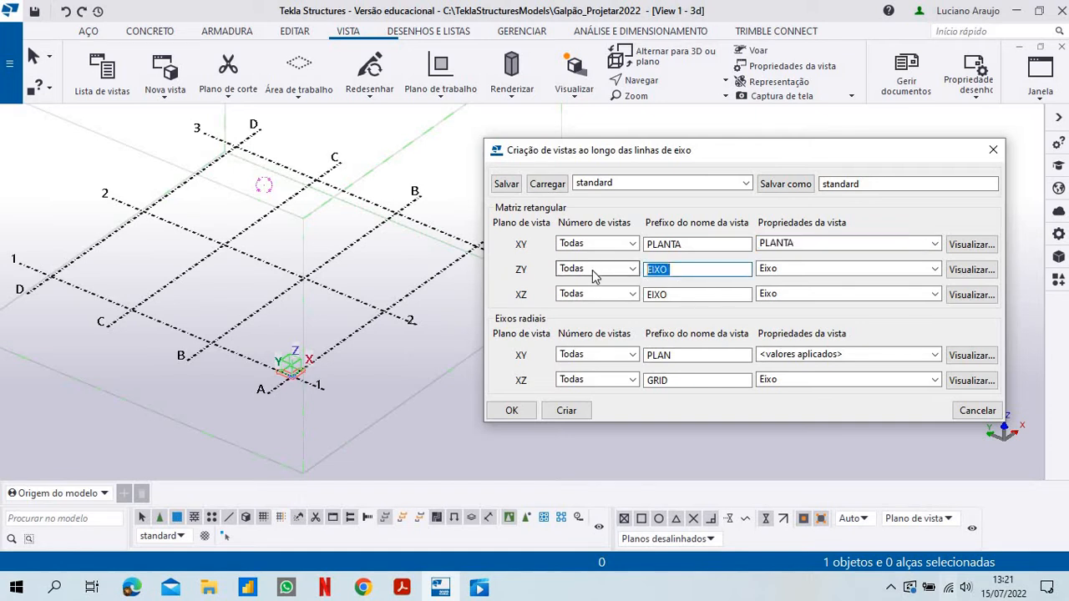
text(FILA)
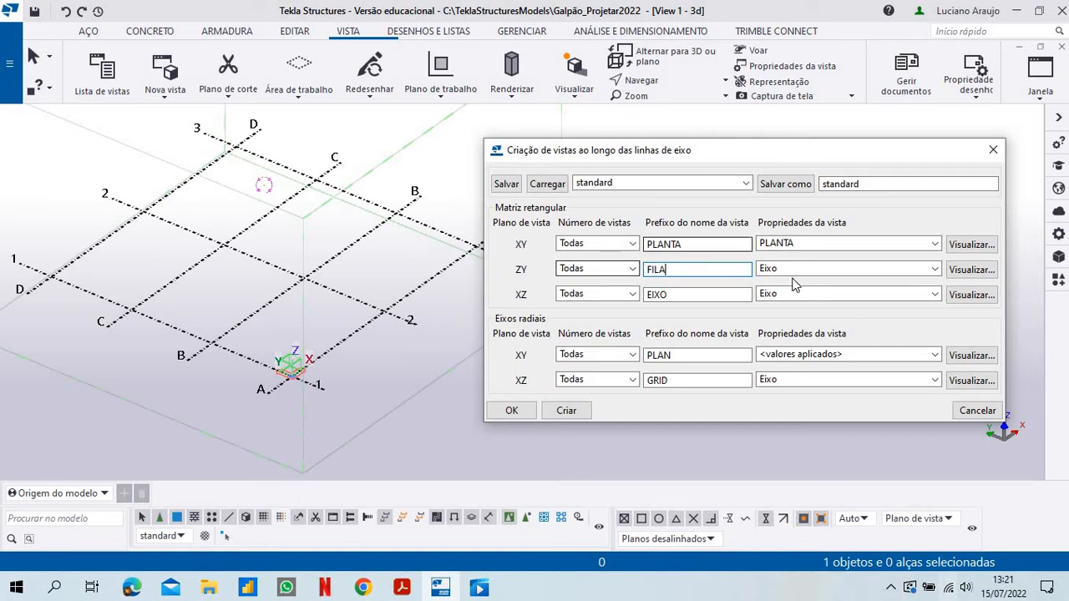
click(934, 269)
scroll(916, 298, up, 4)
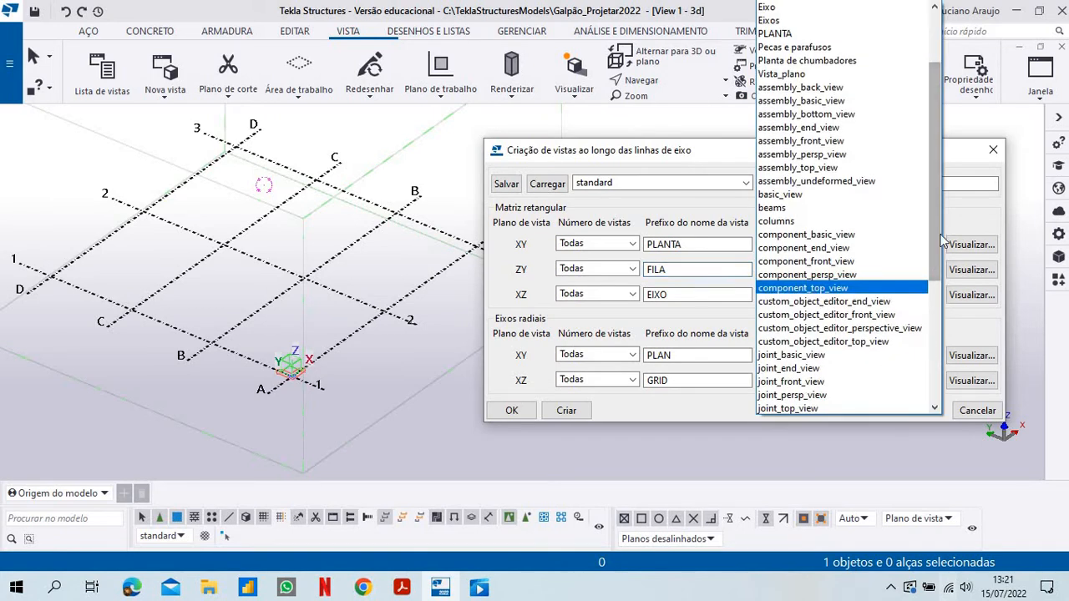
click(793, 89)
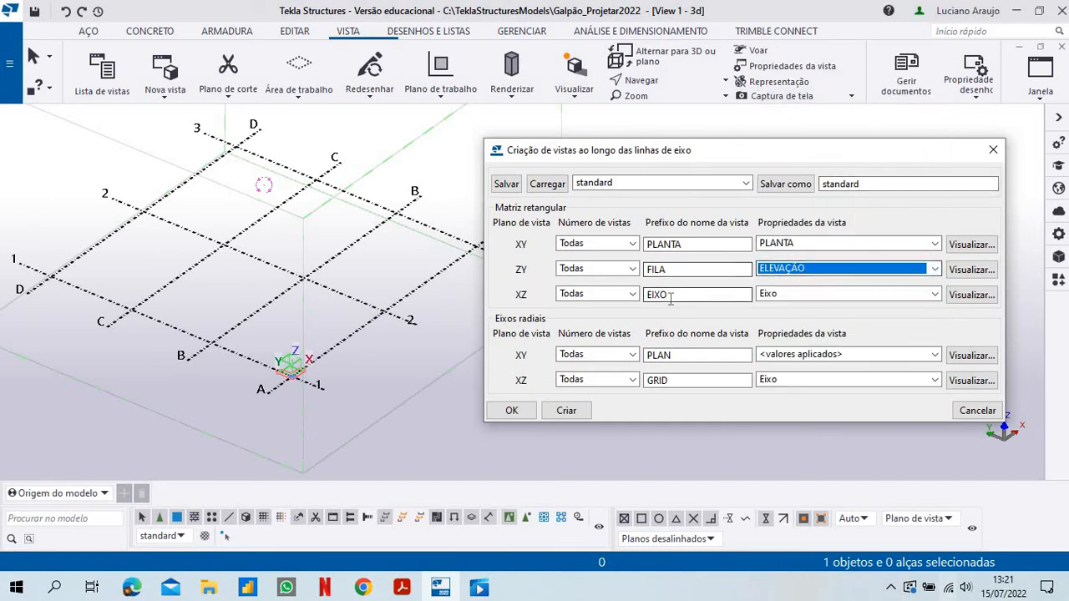
Assign the ELEVAÇÃO view properties to the XZ plane views of the rectangular grid and accept the settings
click(934, 298)
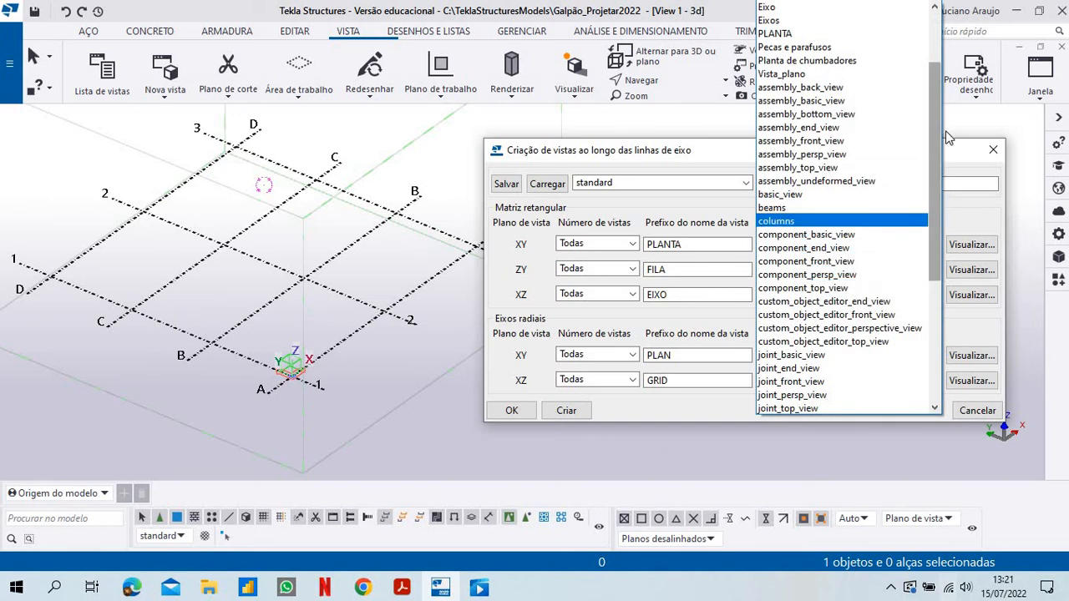
scroll(843, 125, up, 3)
key(Return)
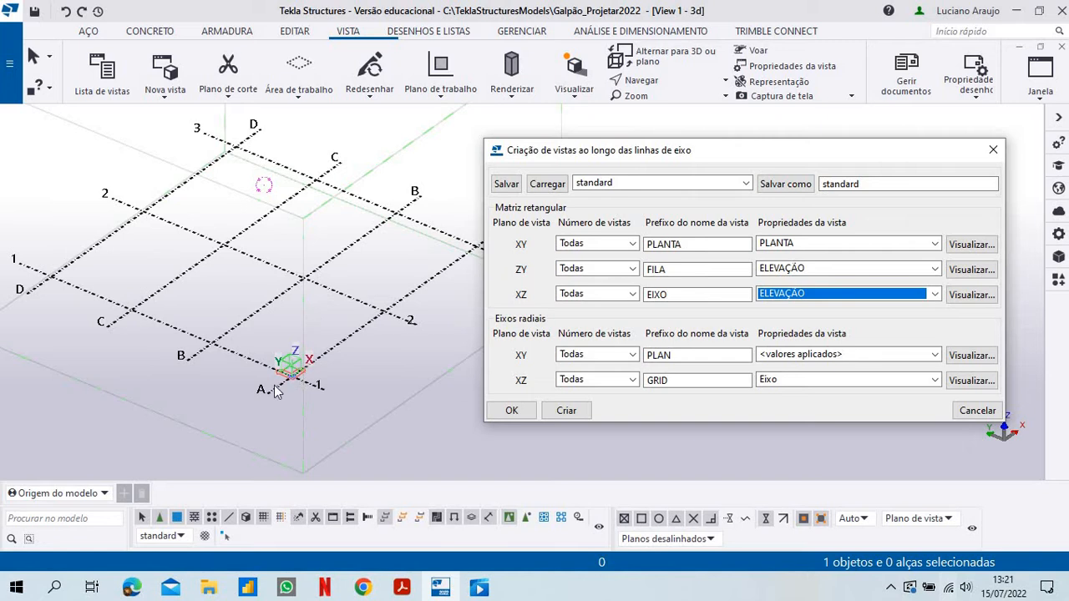
scroll(289, 381, up, 5)
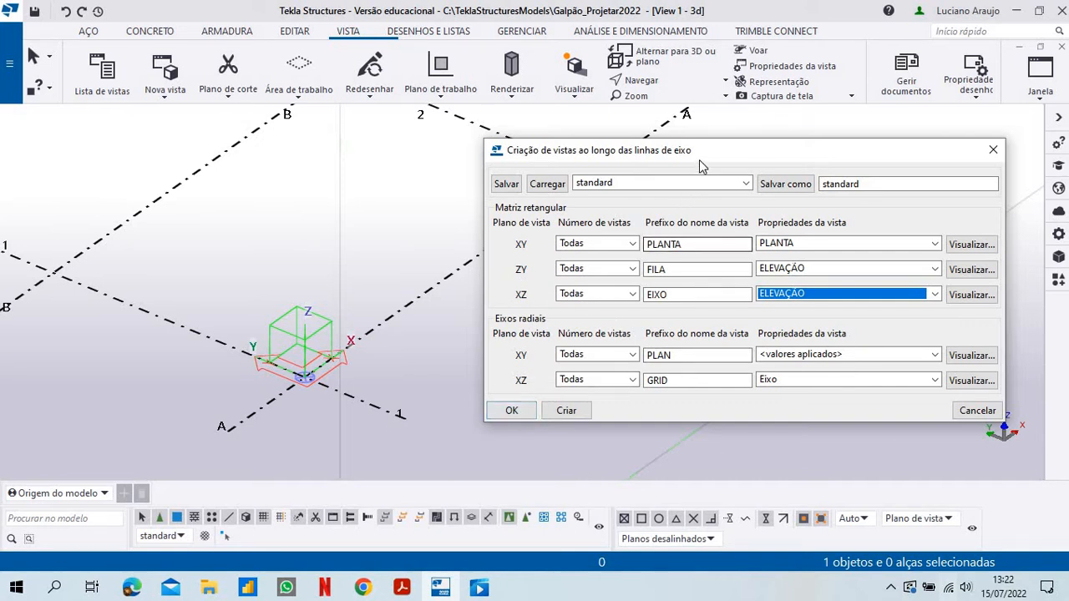
click(511, 411)
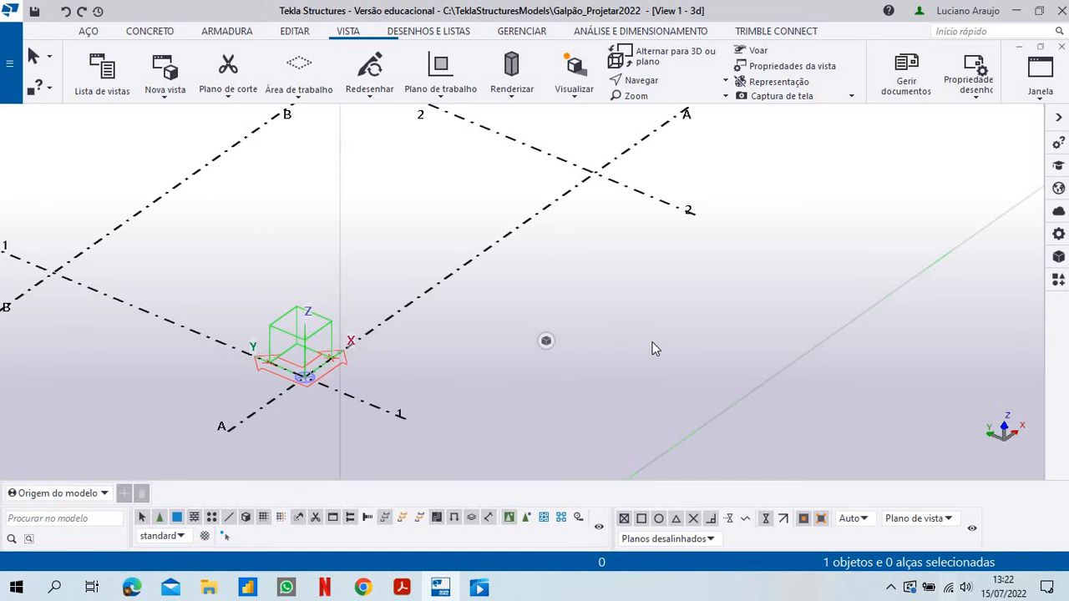
Check the list of defined and open views for views along the grid lines, then close it
scroll(656, 350, down, 5)
scroll(656, 349, down, 6)
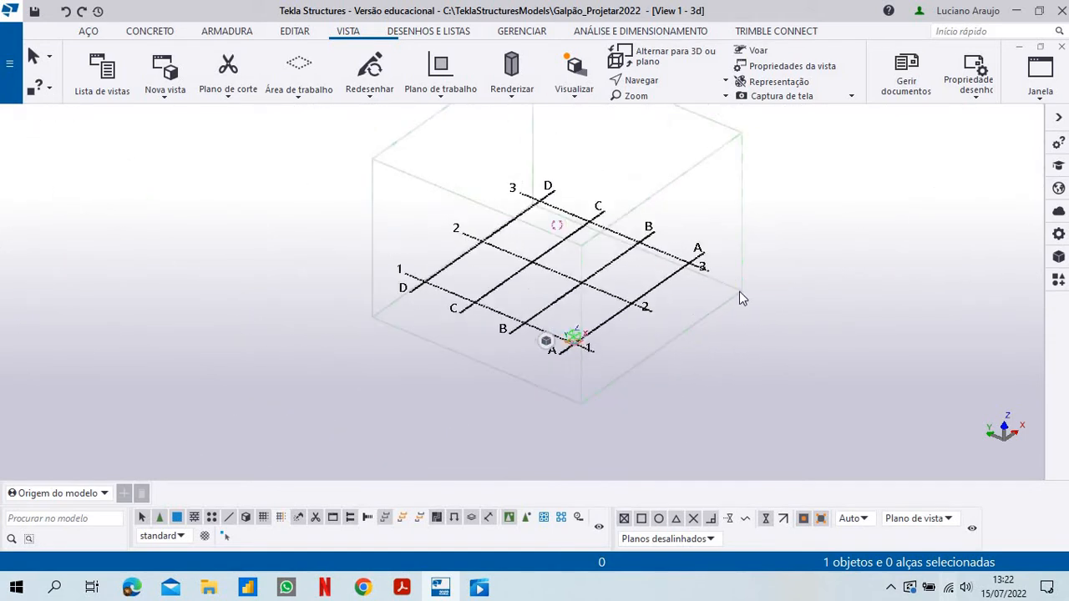
scroll(725, 255, up, 2)
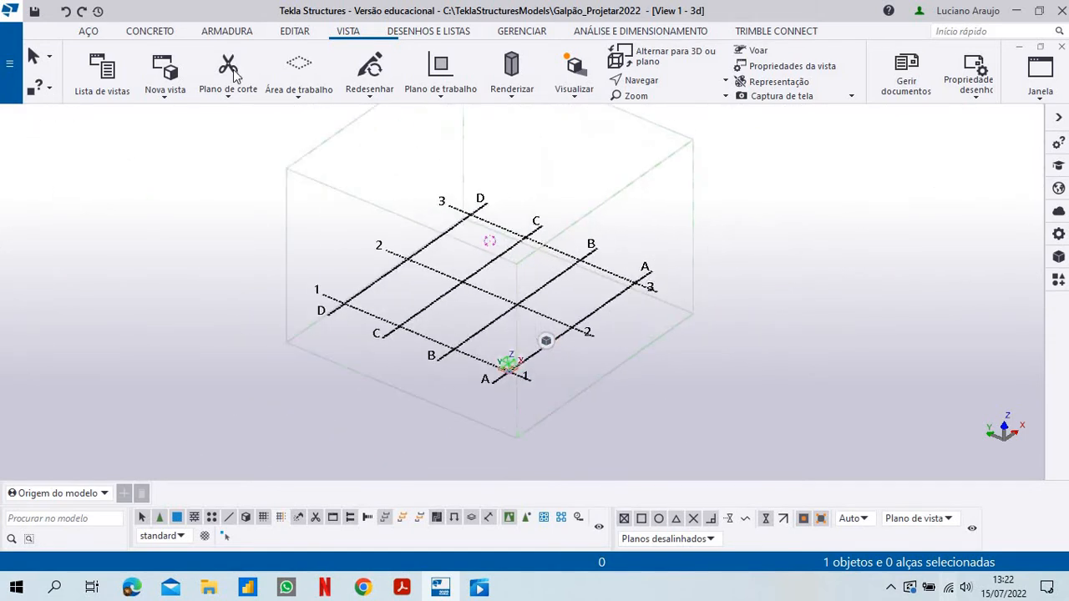
click(102, 71)
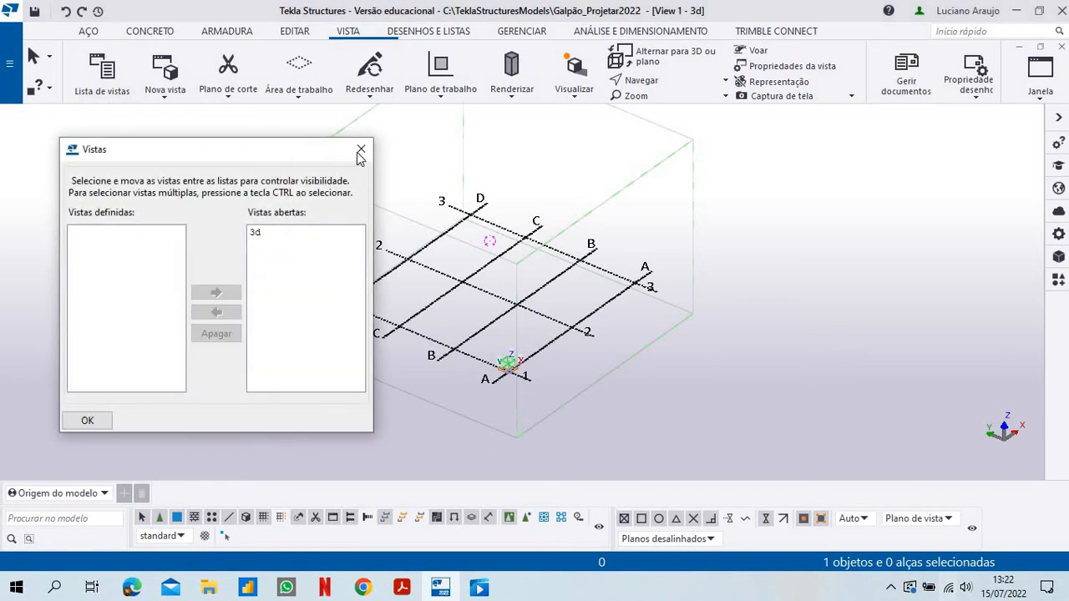
click(360, 152)
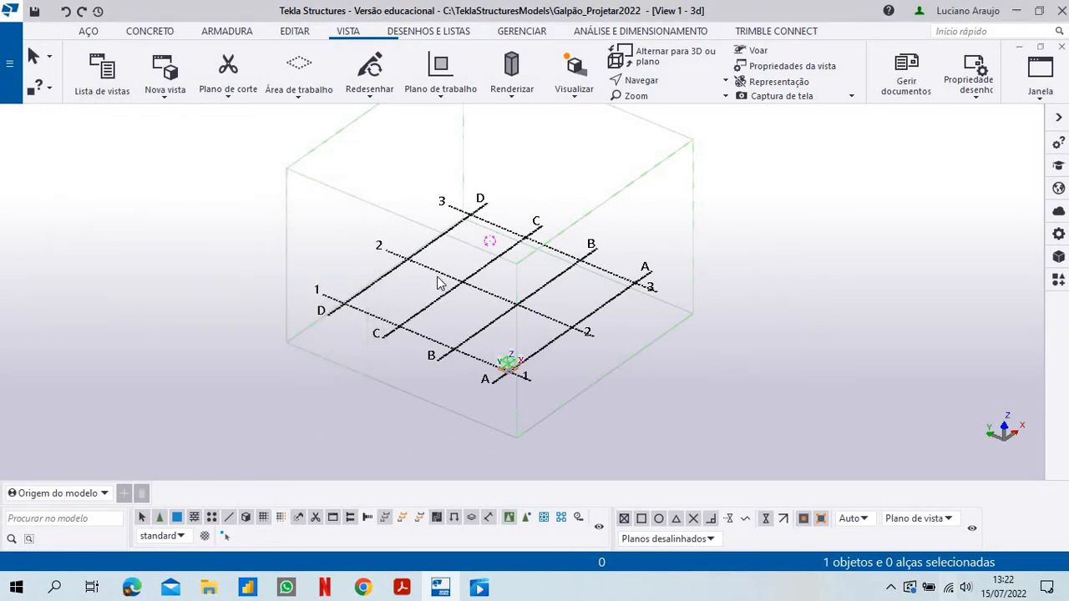
scroll(697, 218, down, 2)
scroll(675, 242, up, 4)
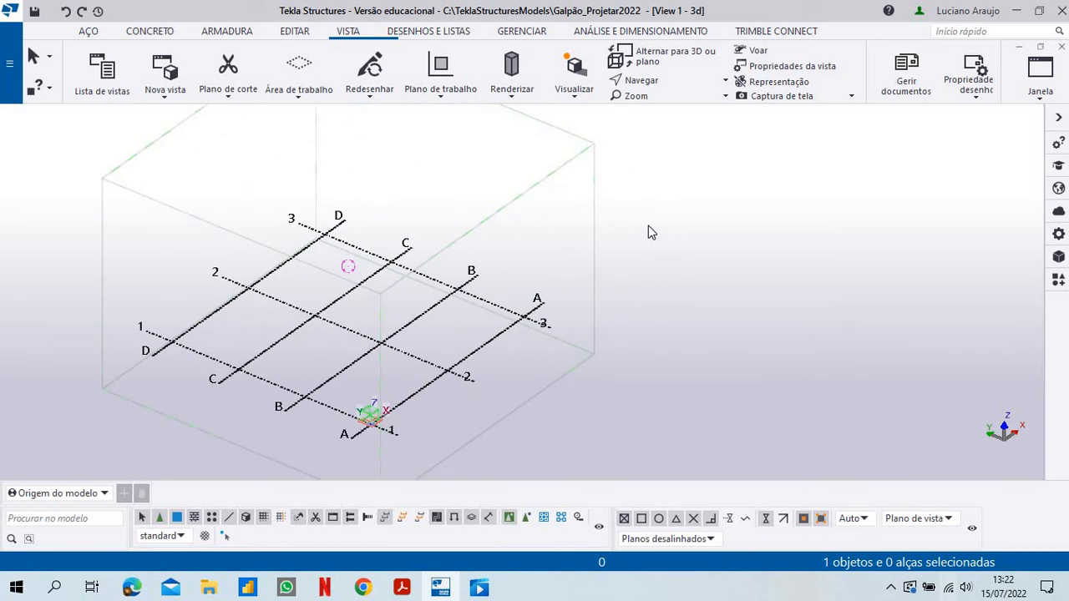
double_click(703, 277)
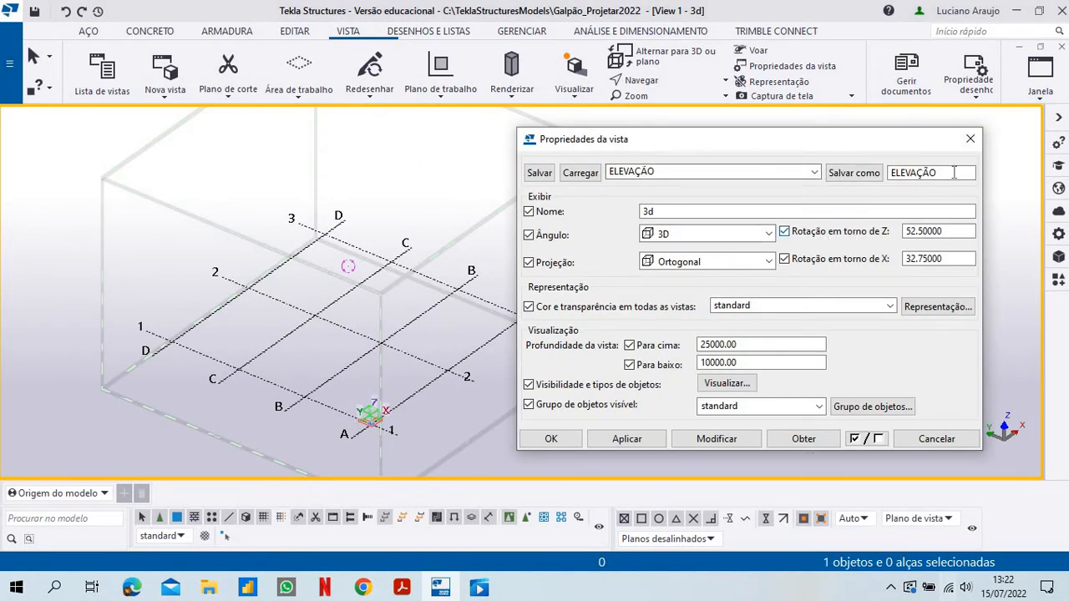
click(971, 138)
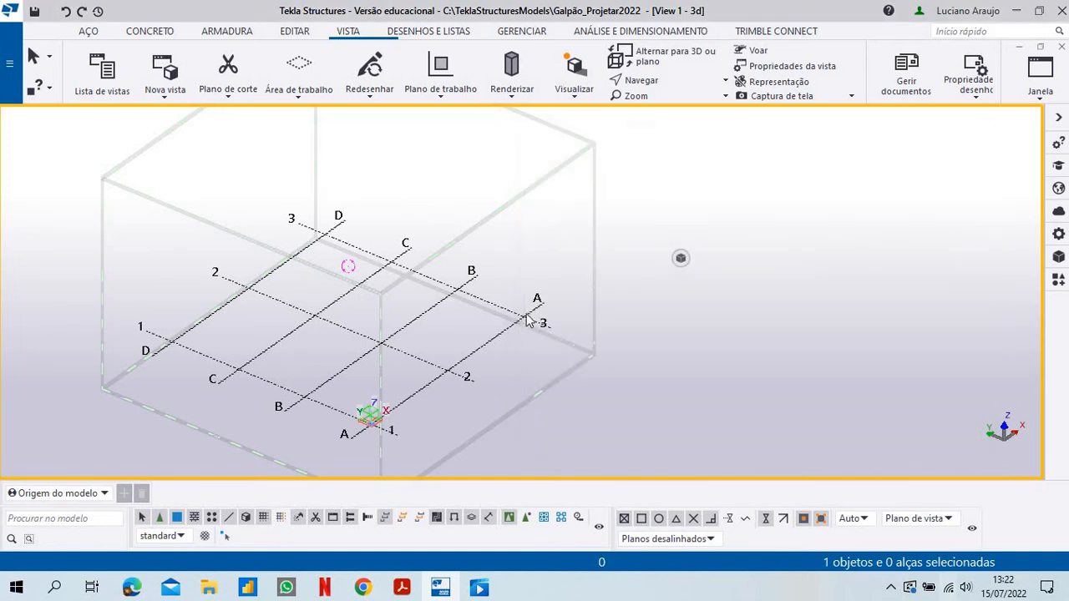
Save the grid line view creation settings as VISTAS, create all the views along the grid lines, and accept the settings
right_click(500, 343)
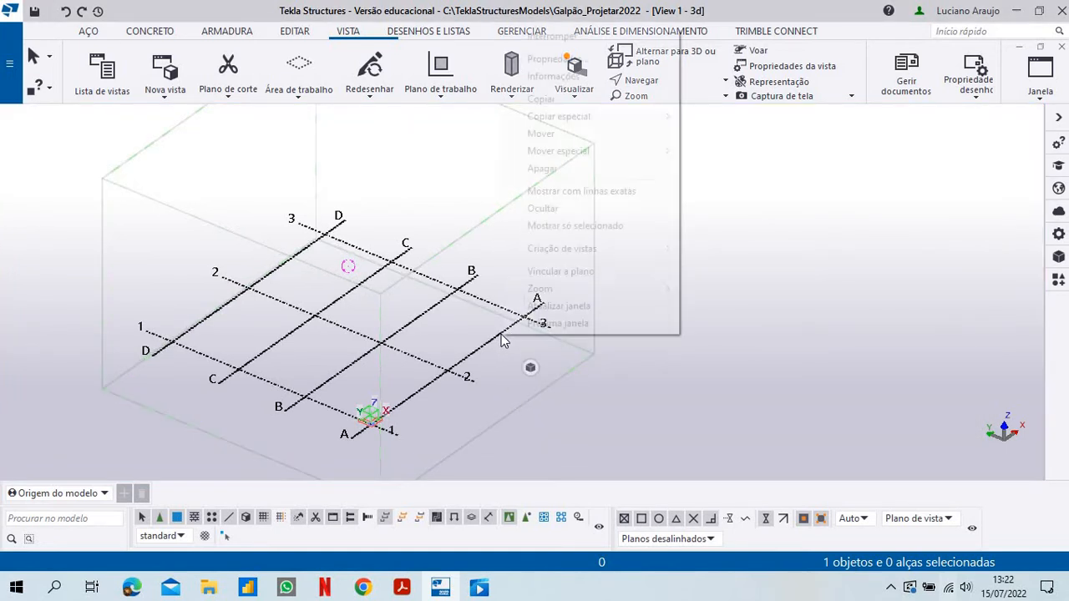
mouse_move(585, 249)
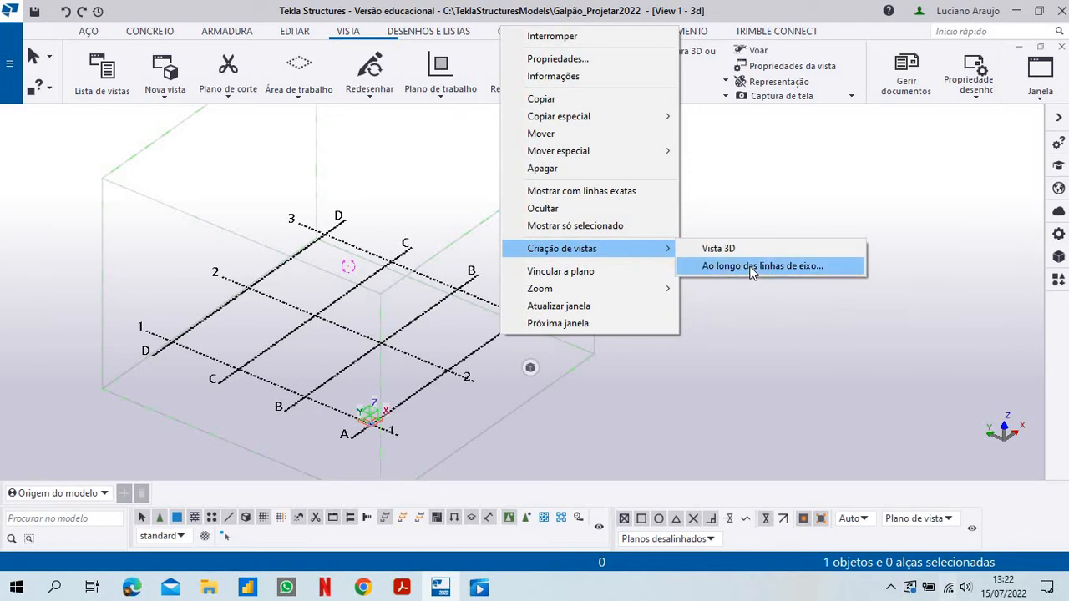
click(754, 268)
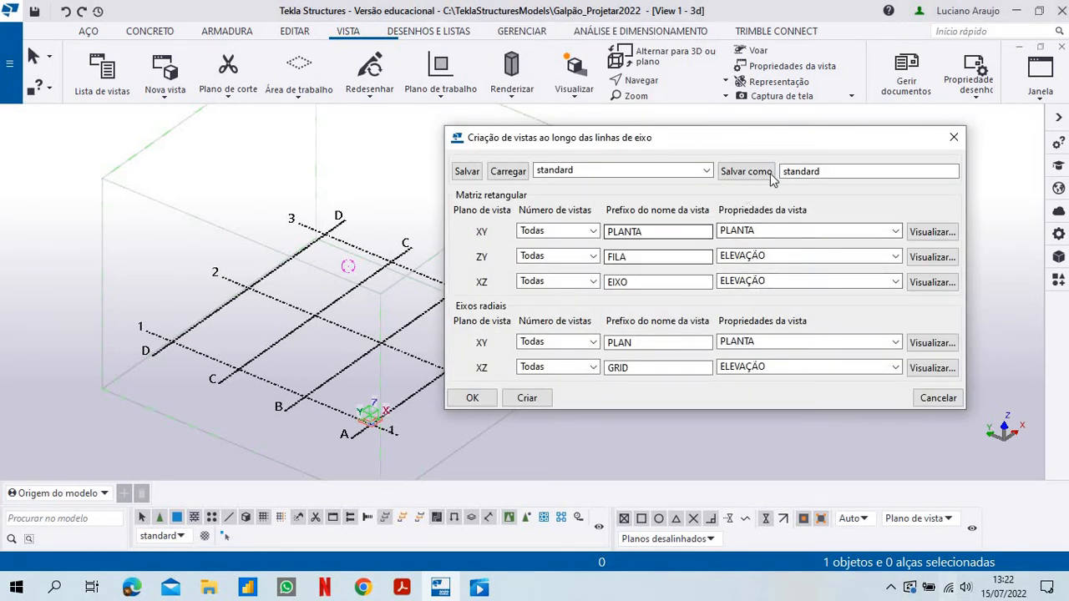
double_click(829, 173)
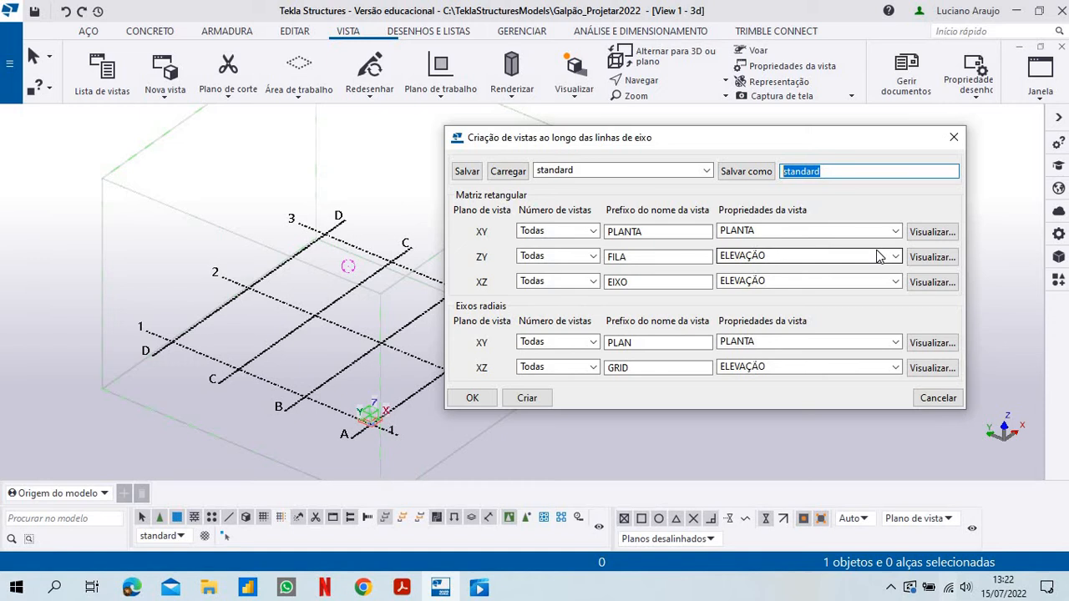
text(VISTAS)
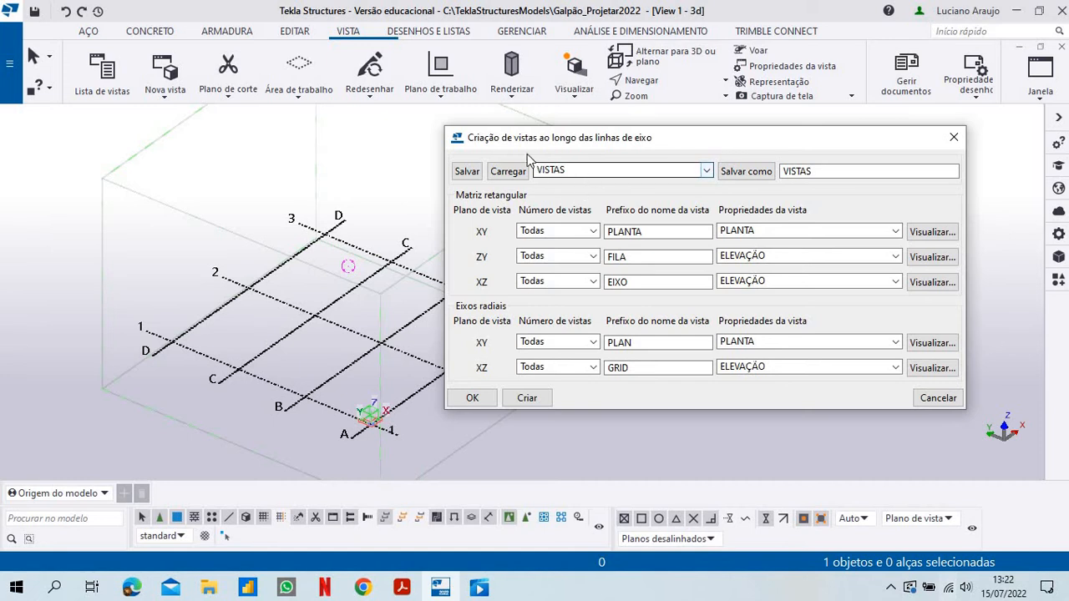
click(527, 398)
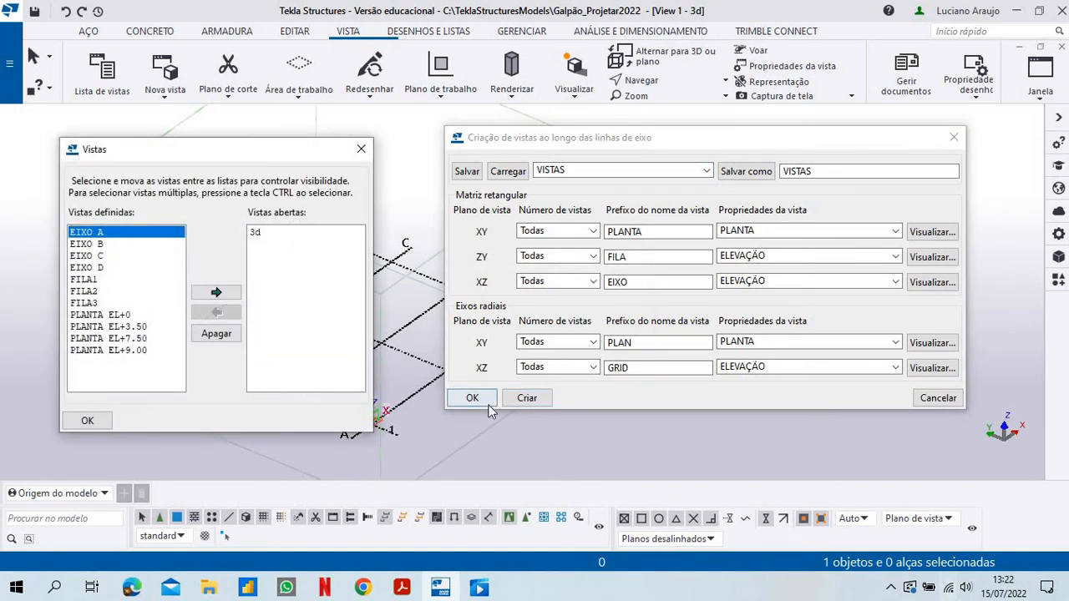
click(490, 405)
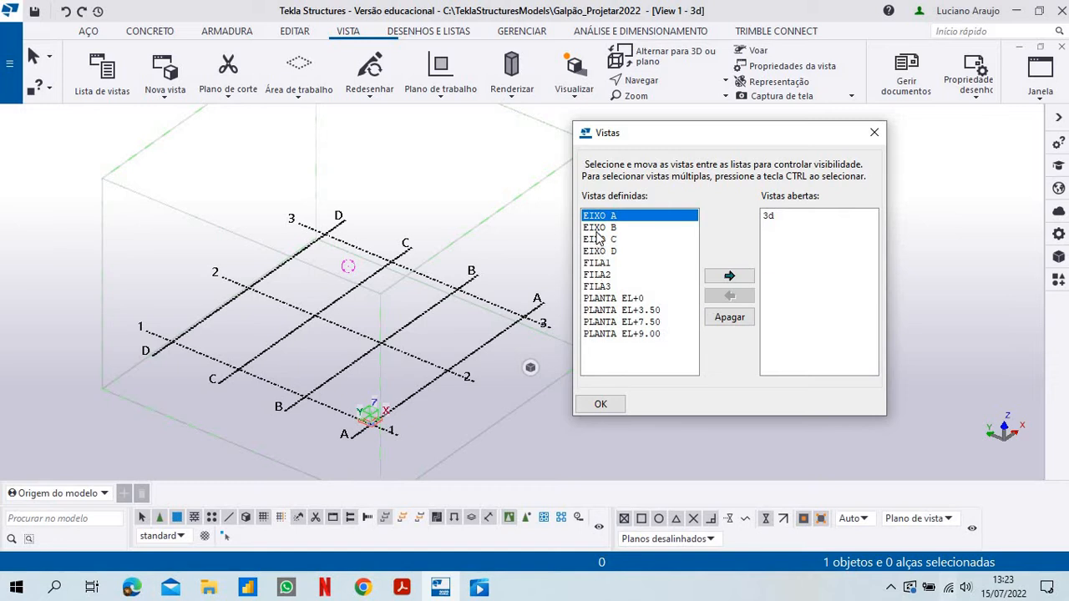
Open the EIXO B and FILA1 elevation views from the defined views
key(Down)
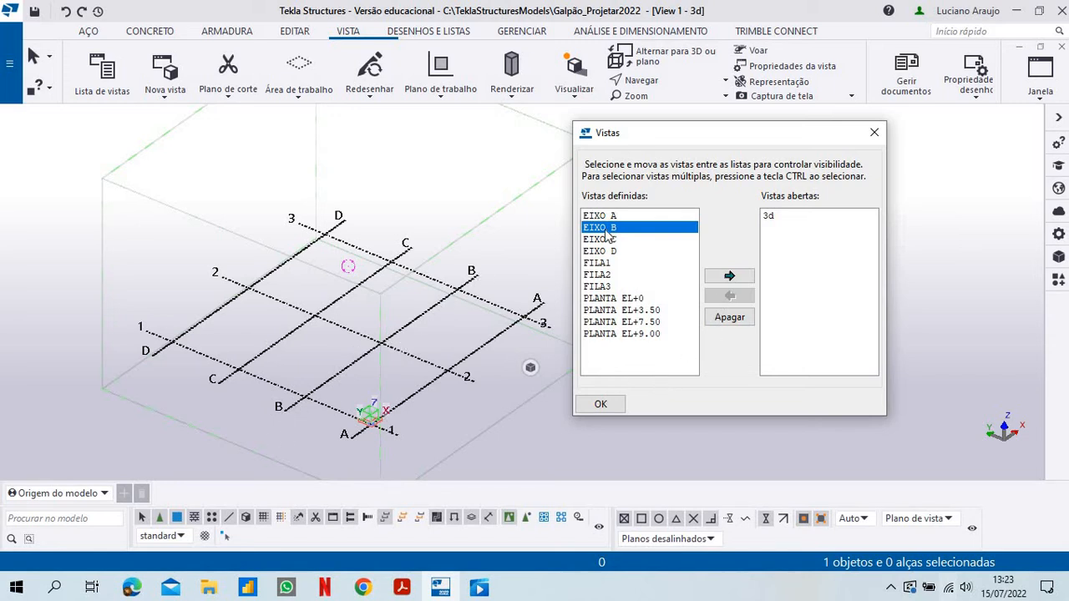
click(729, 277)
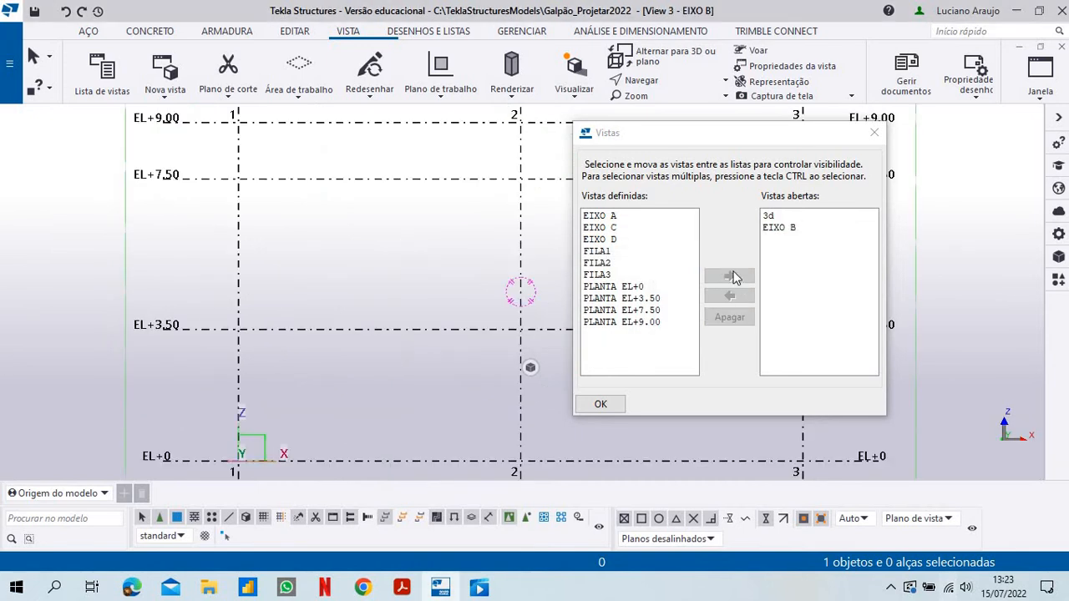
scroll(329, 311, down, 3)
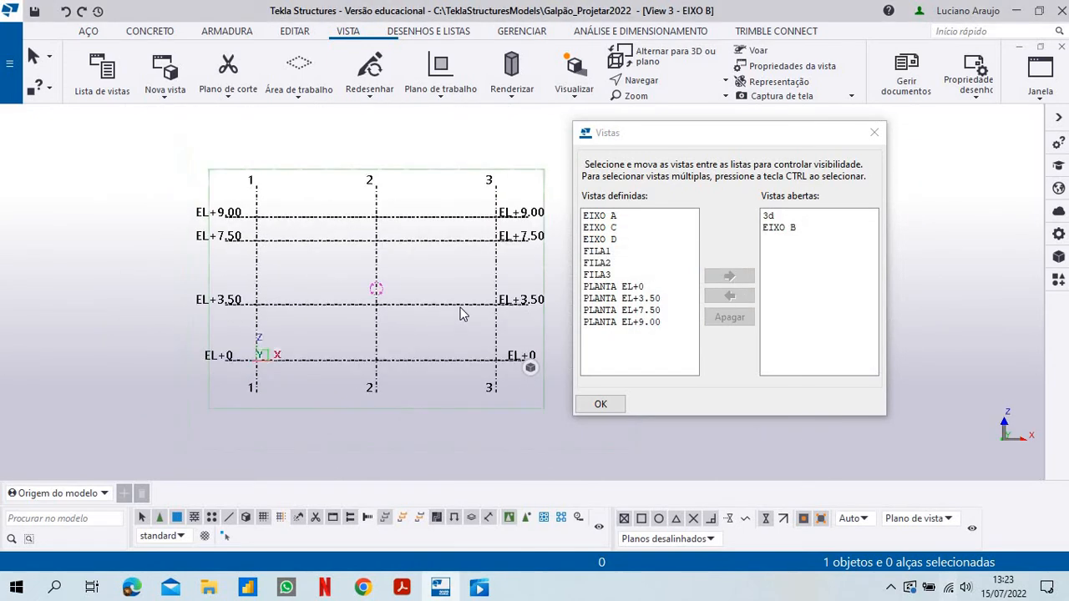
click(608, 252)
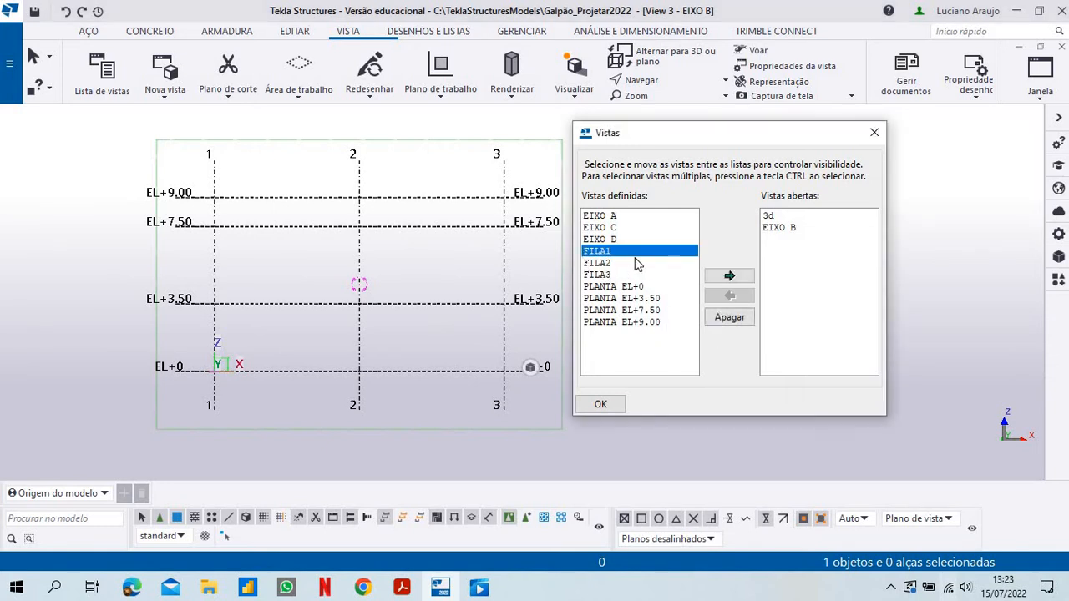
click(730, 276)
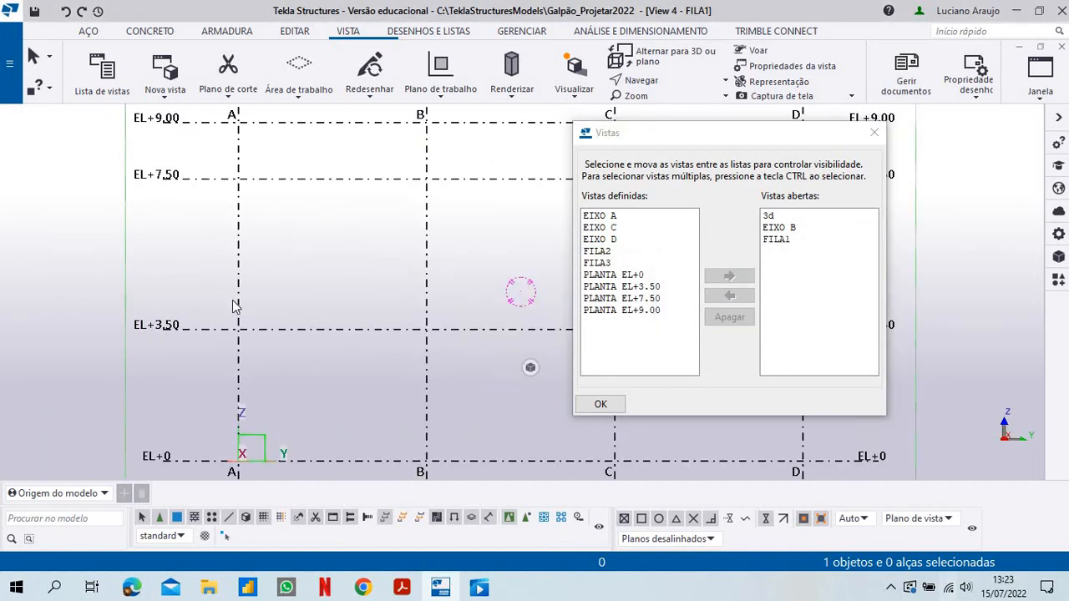
scroll(250, 293, down, 2)
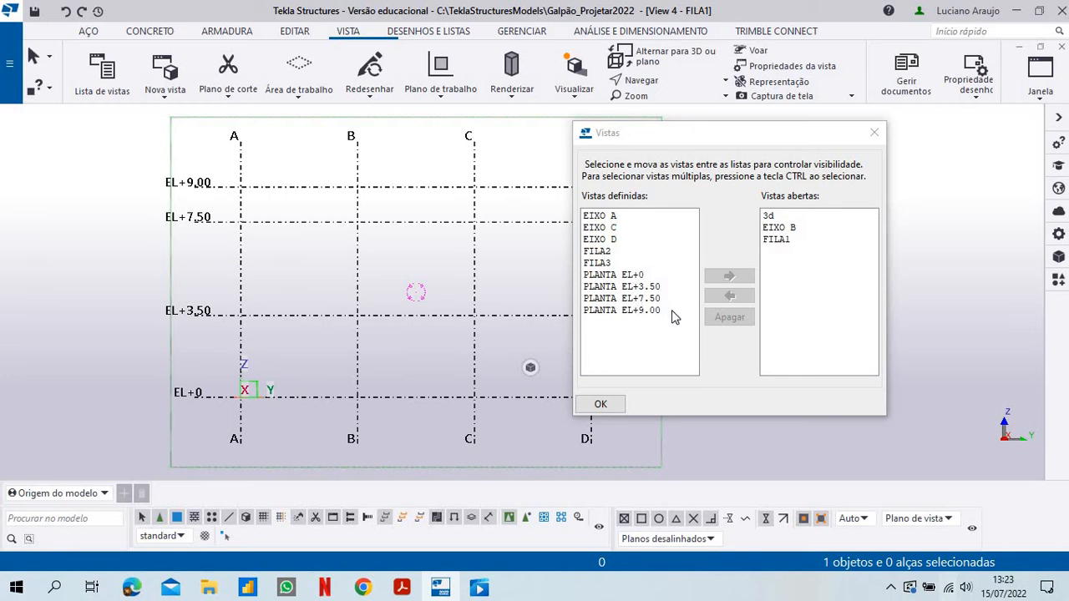
Compare the FILA1 elevation with the 3d view, examining how grid line 1 relates to axes A to D
click(773, 215)
scroll(305, 300, down, 3)
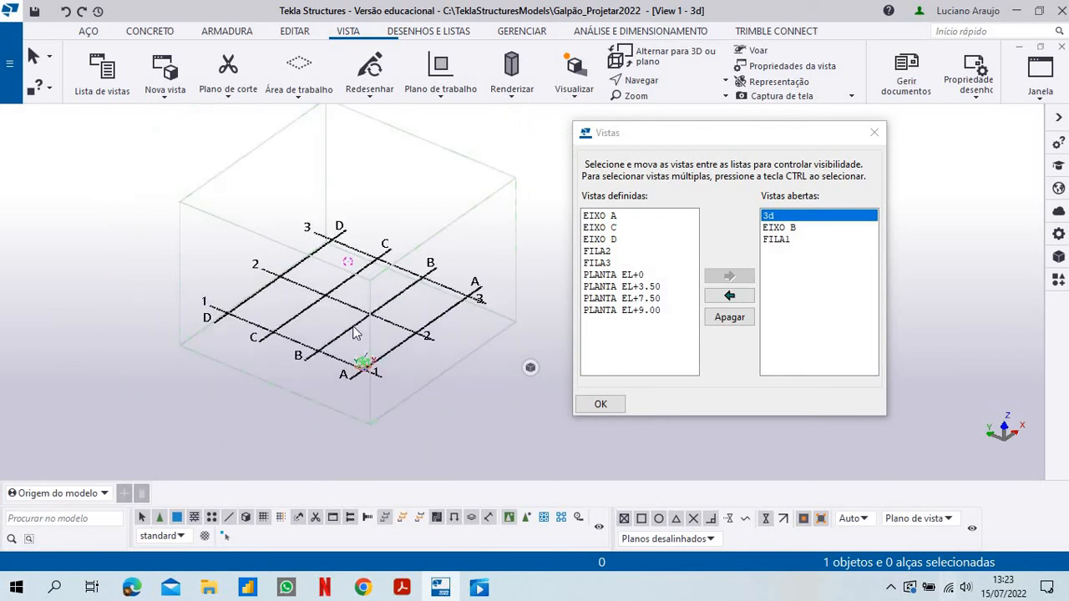
scroll(330, 311, up, 4)
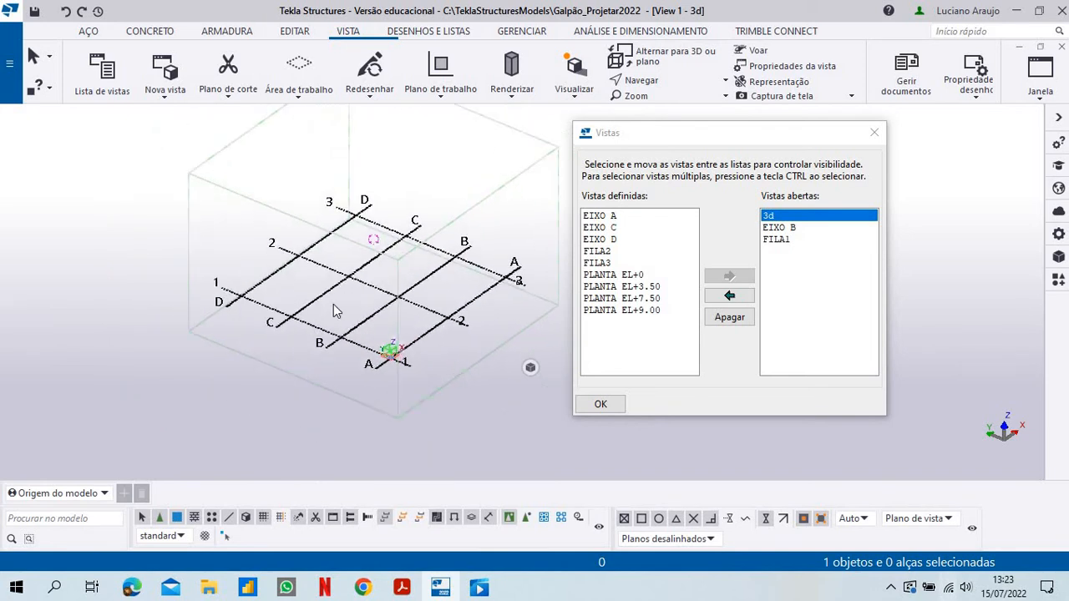
scroll(537, 259, up, 1)
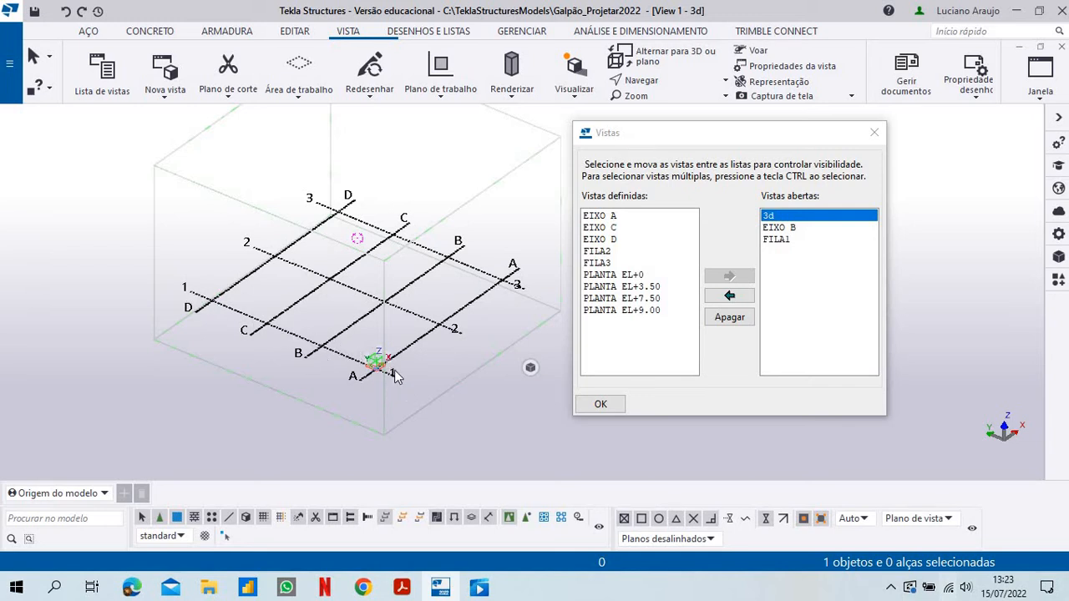
click(778, 240)
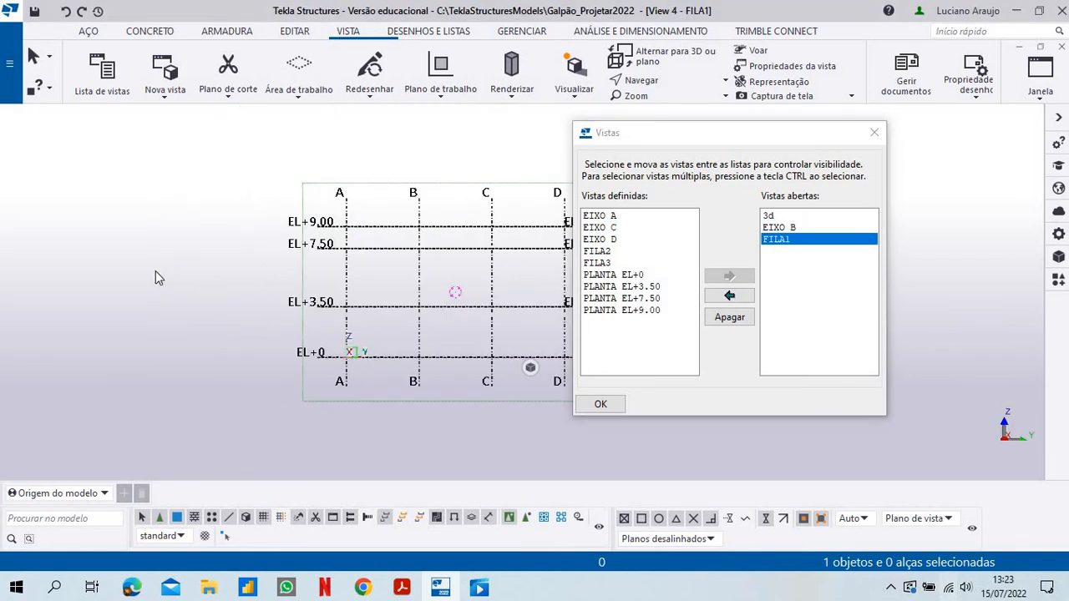
scroll(281, 304, up, 4)
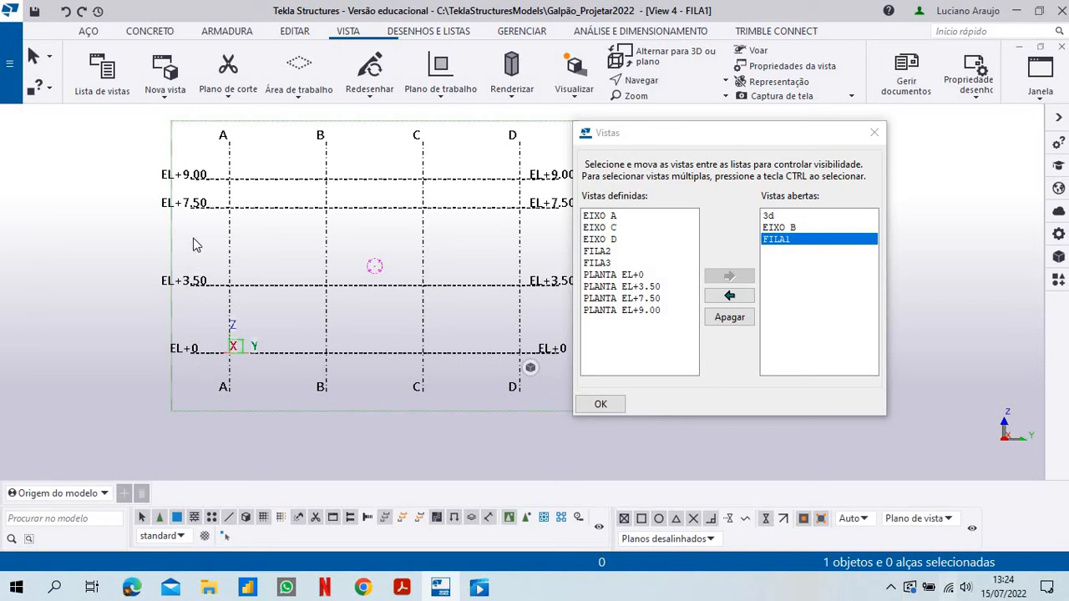
scroll(178, 303, down, 2)
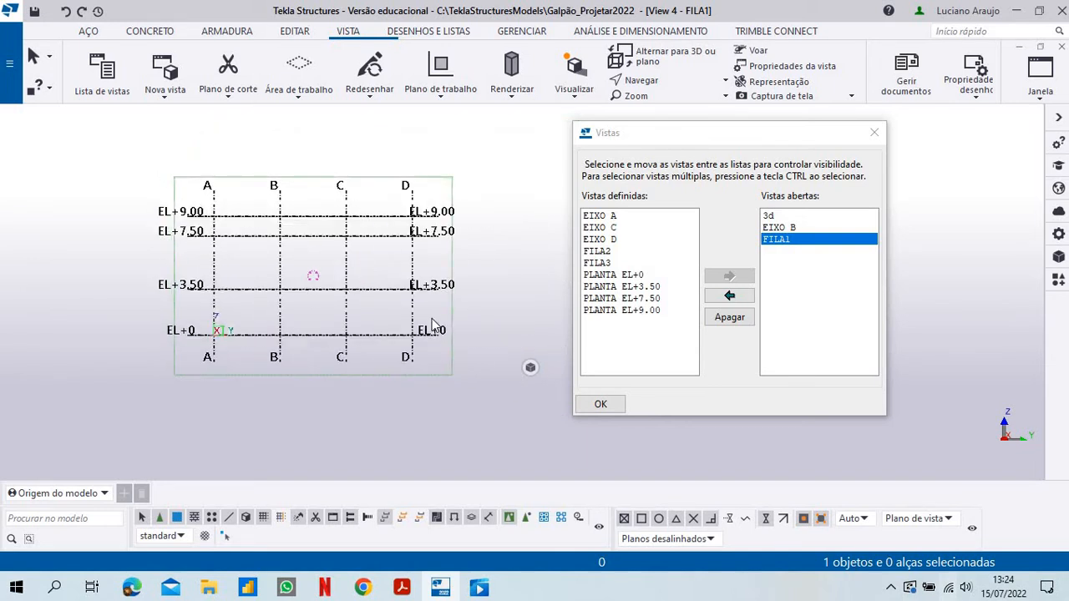
click(769, 217)
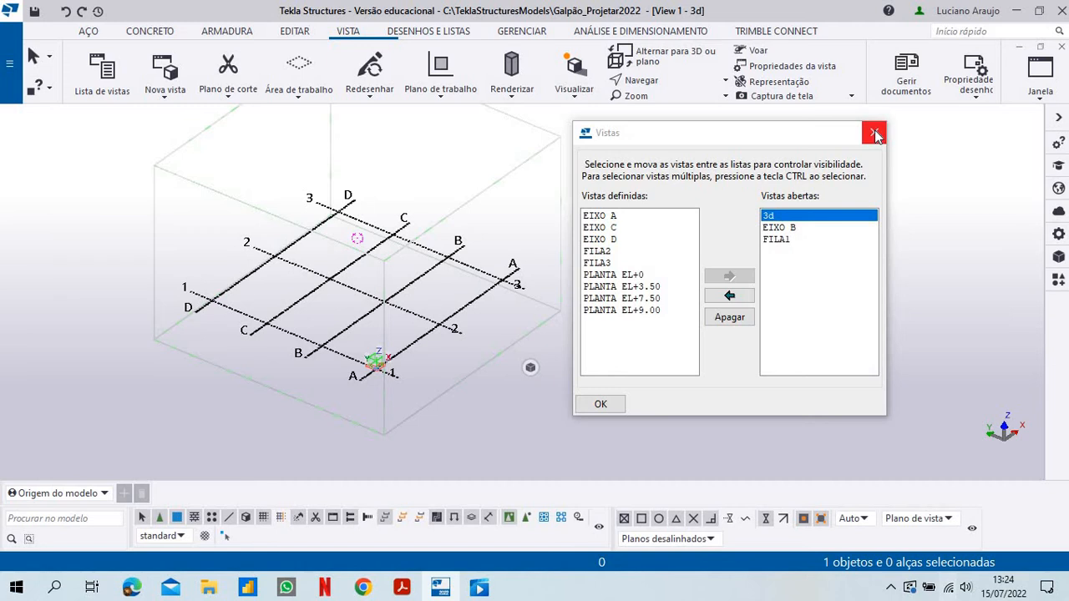
Close the view list, switch the 3d view to plan, examine the model origin and grid lines, and return it to 3D
click(874, 133)
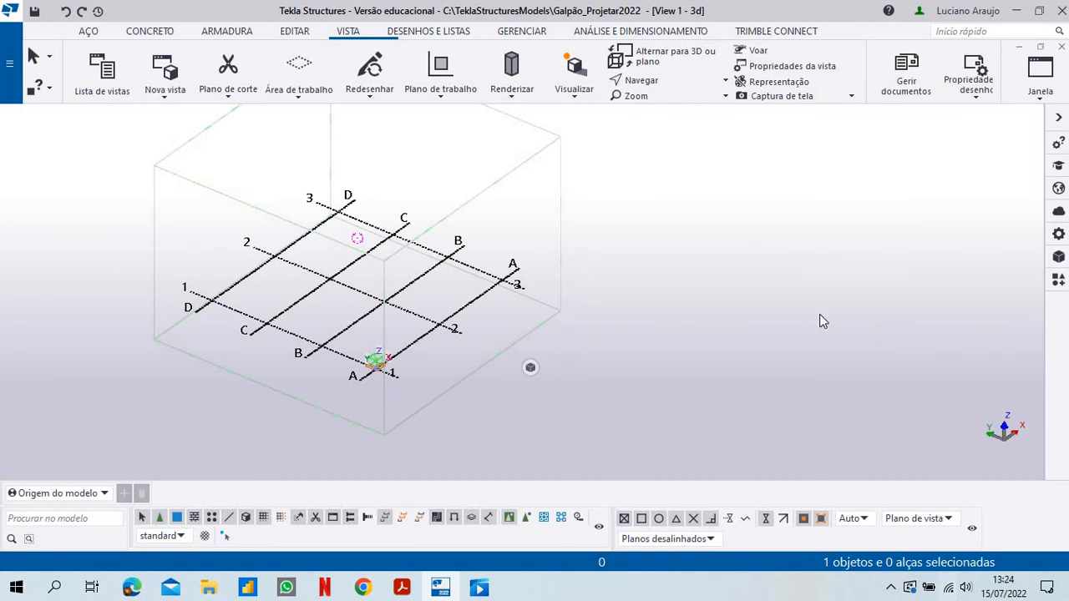
key(ctrl+p)
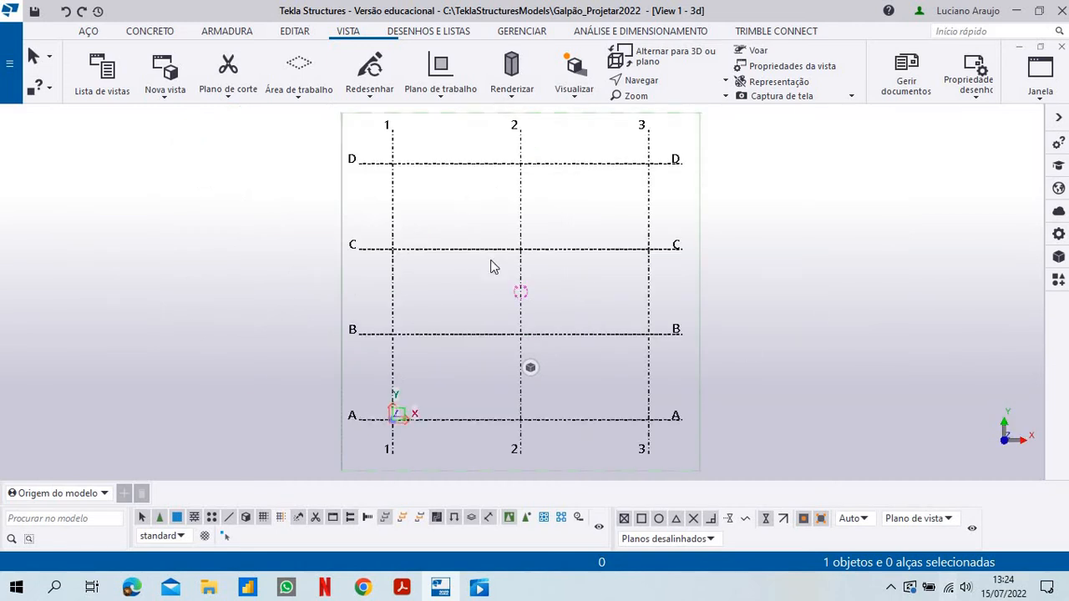
scroll(458, 238, down, 1)
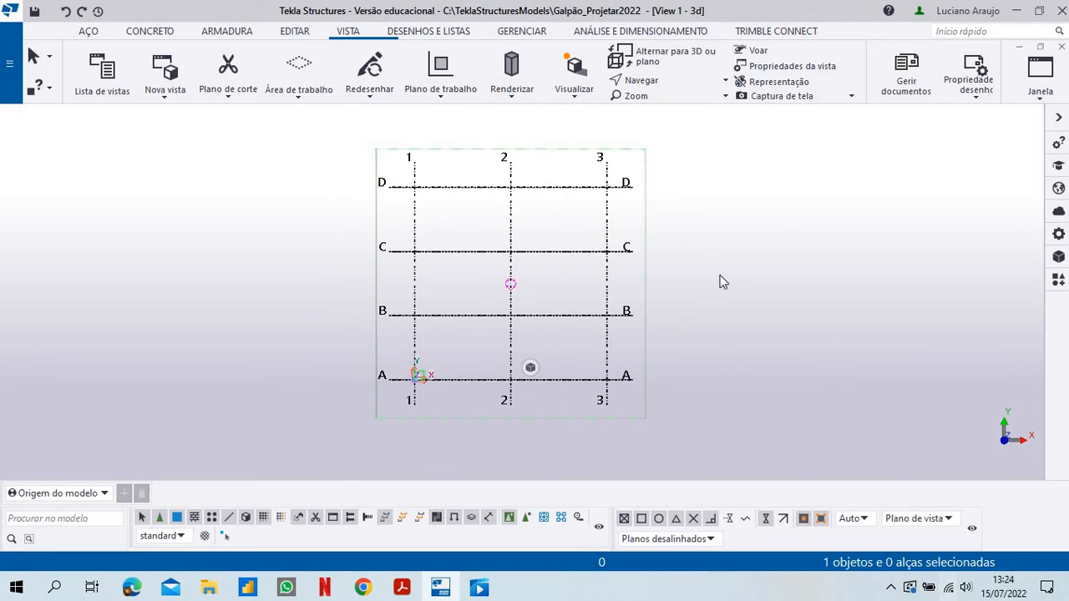
scroll(427, 375, up, 8)
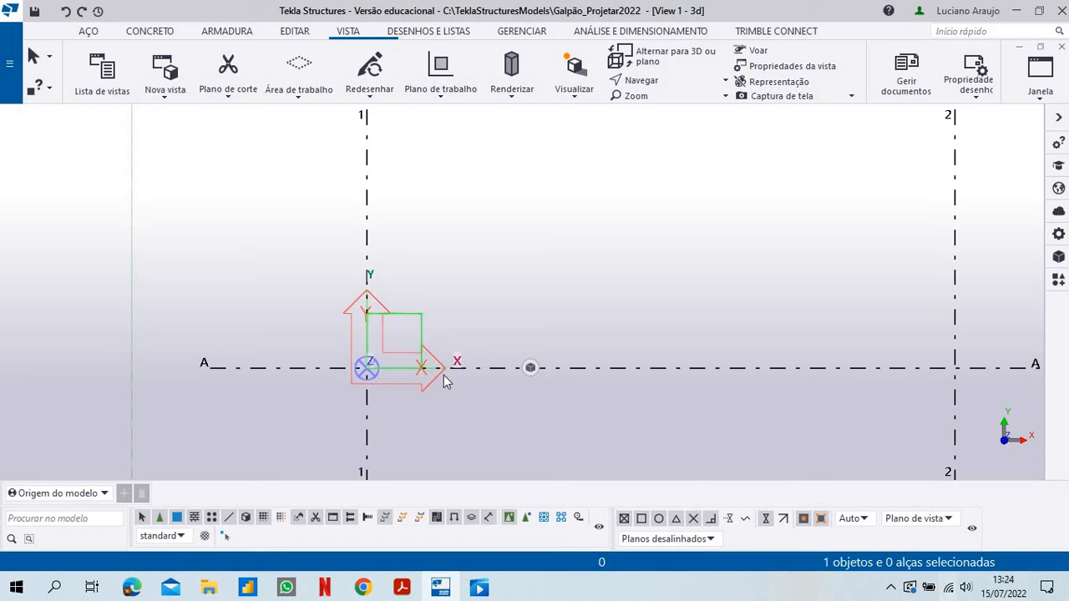
scroll(278, 409, down, 3)
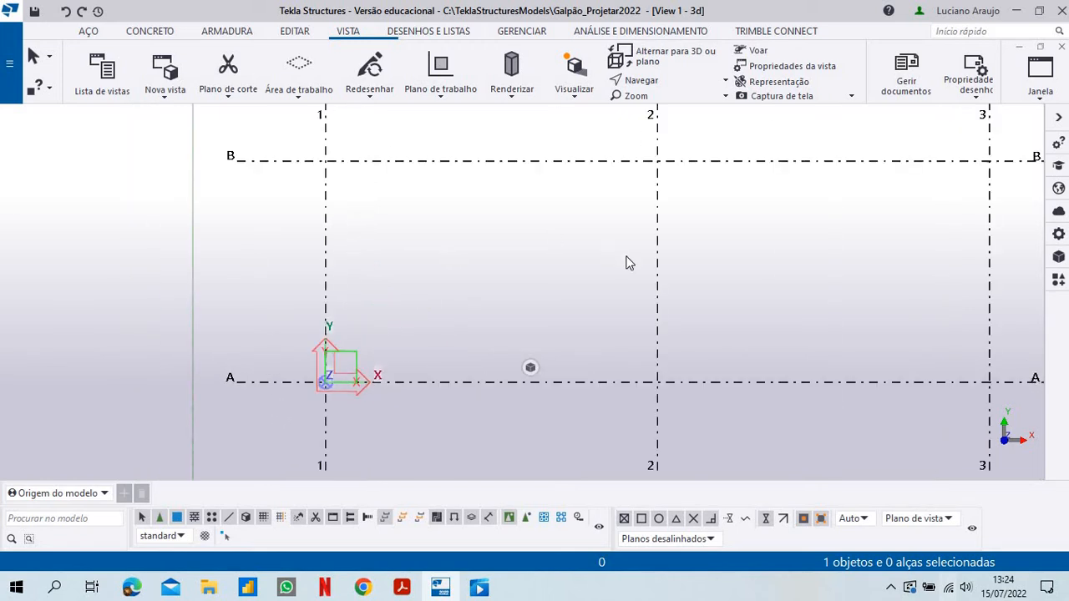
scroll(351, 376, up, 3)
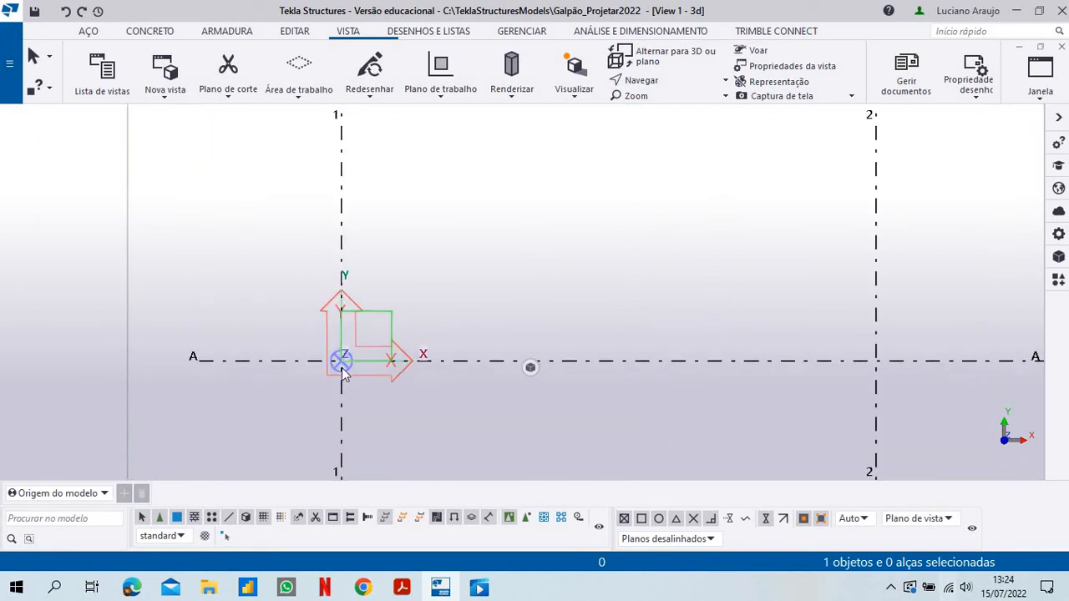
scroll(343, 339, down, 6)
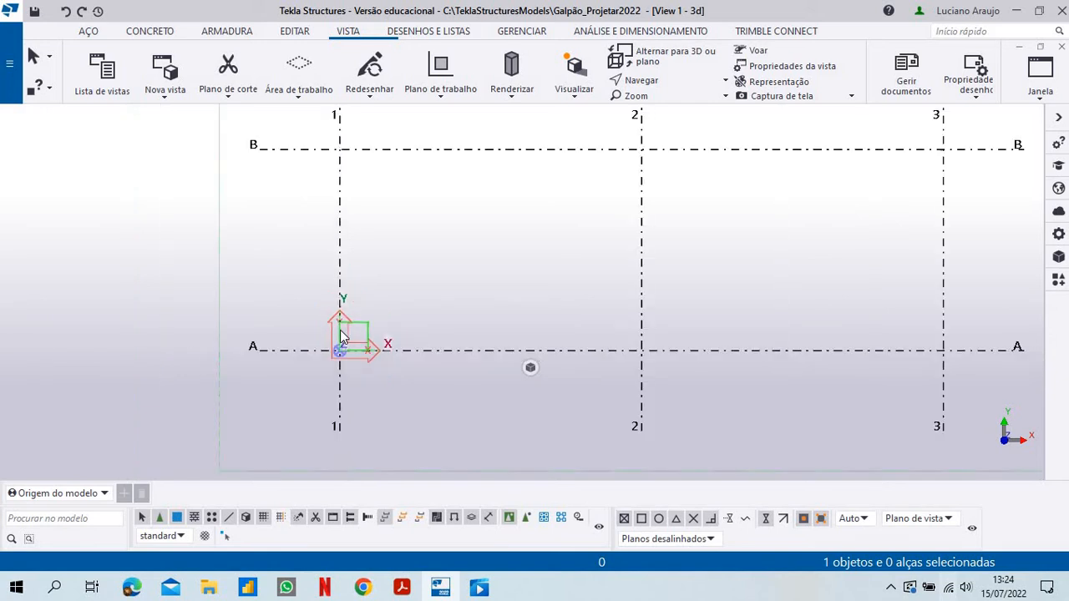
scroll(373, 349, up, 2)
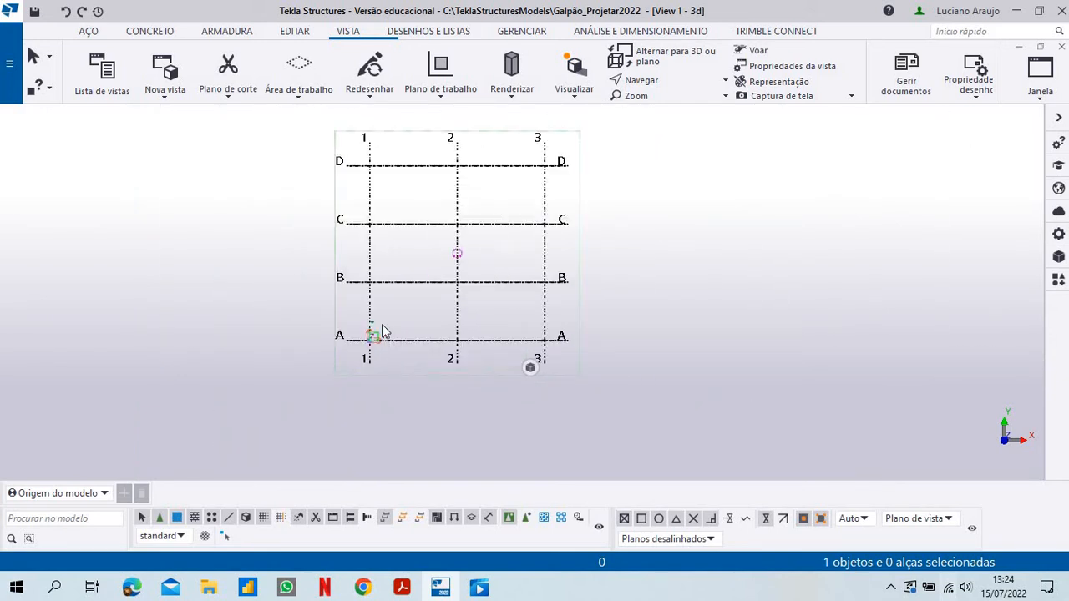
scroll(513, 294, down, 1)
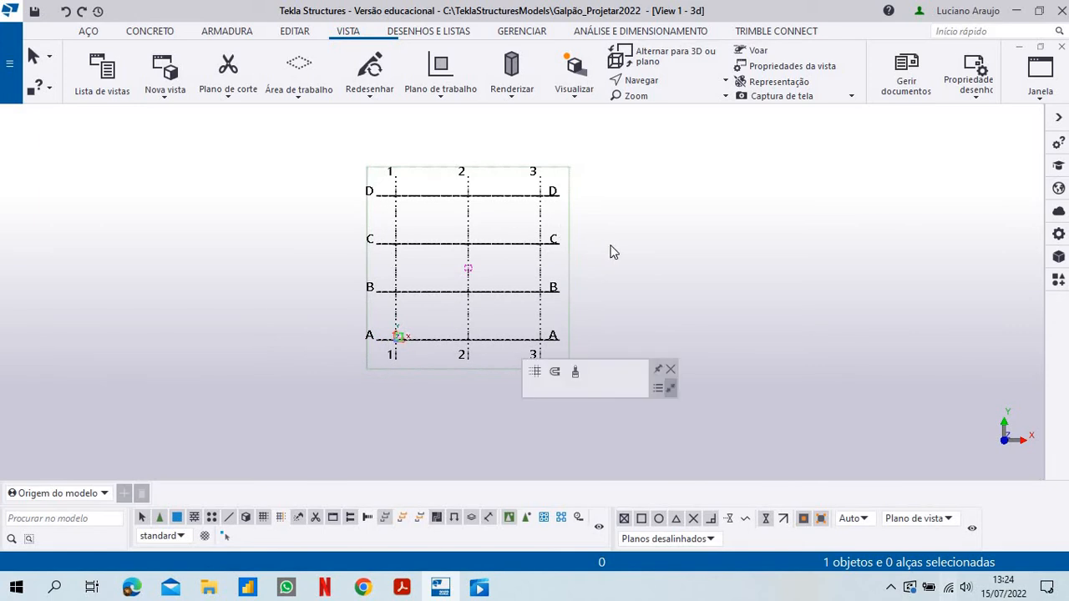
scroll(635, 264, up, 2)
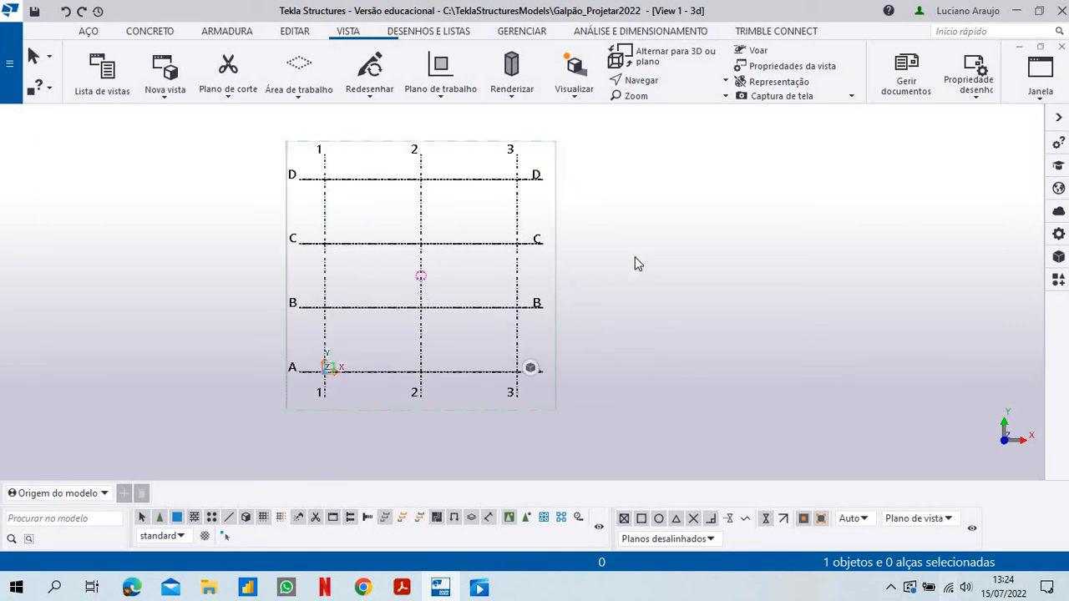
key(ctrl+p)
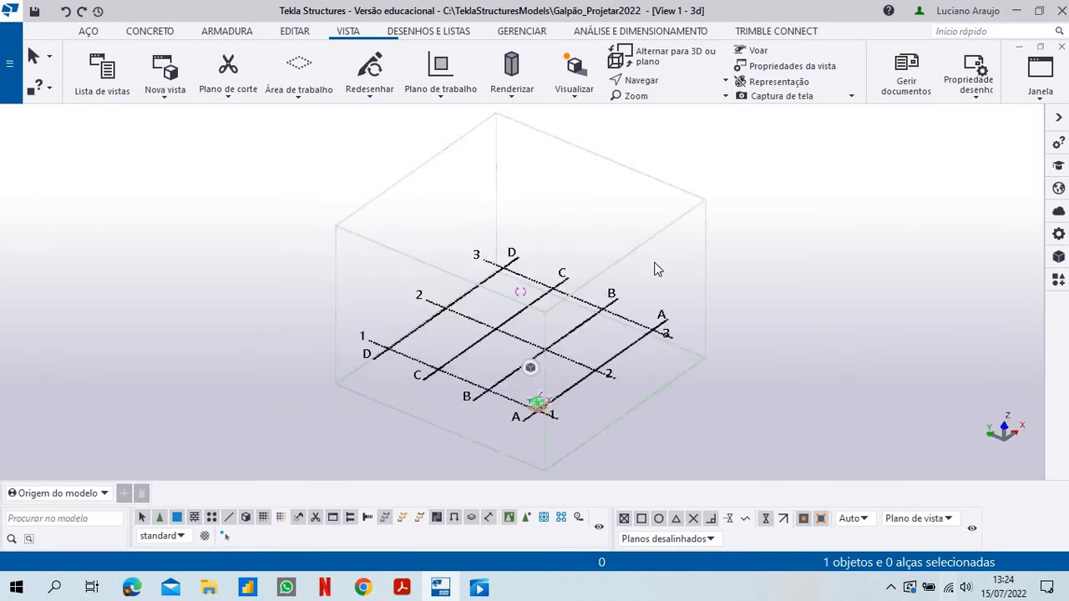
scroll(802, 311, up, 1)
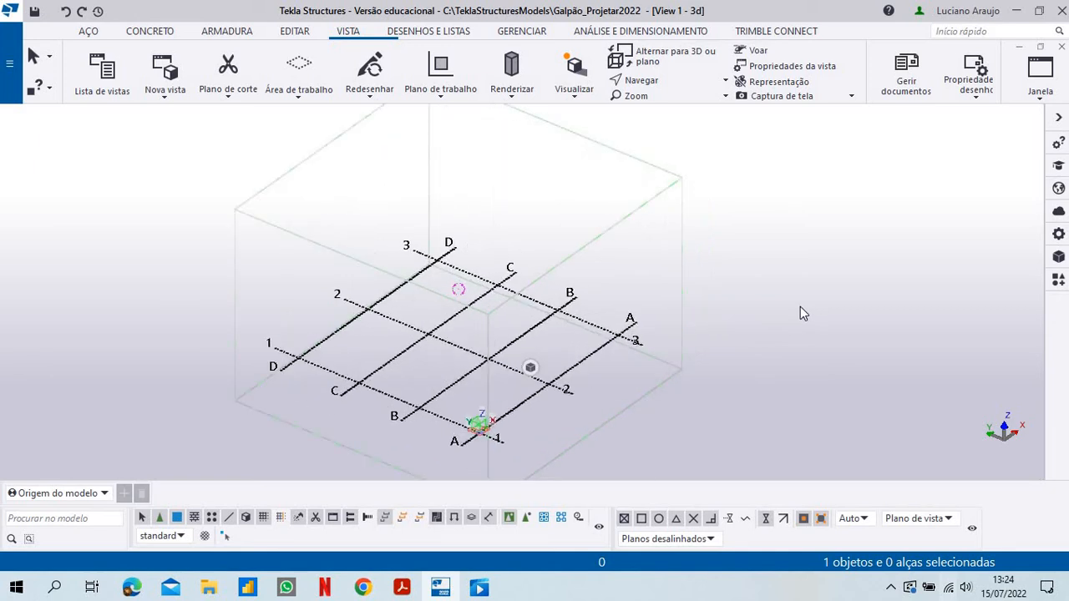
Open the EIXO D elevation from the defined views and examine its grid lines 1 to 3 and elevation levels
click(101, 75)
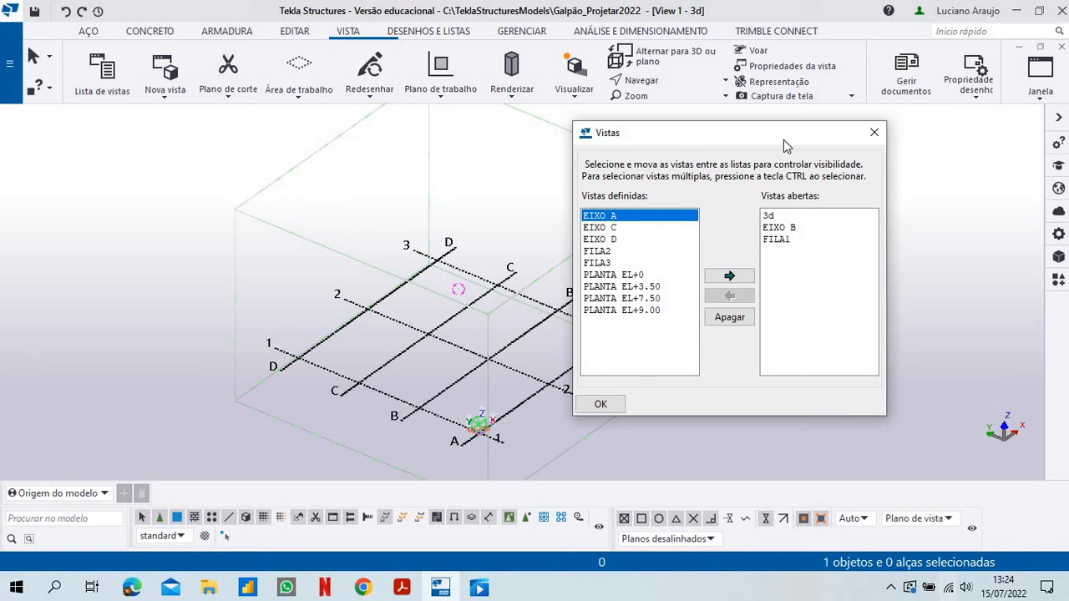
drag(783, 141, 888, 138)
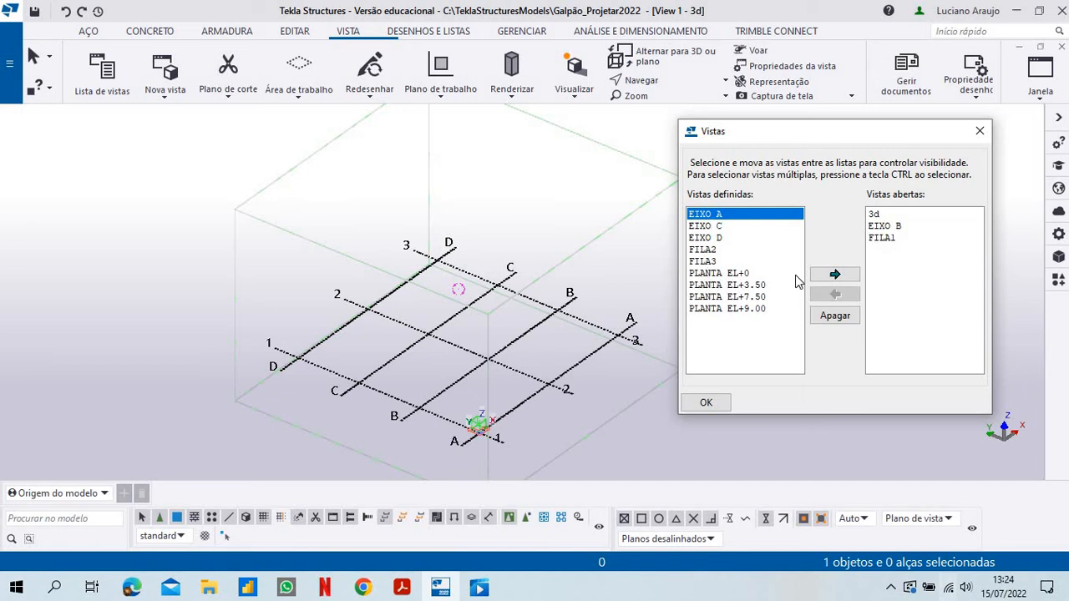
click(712, 250)
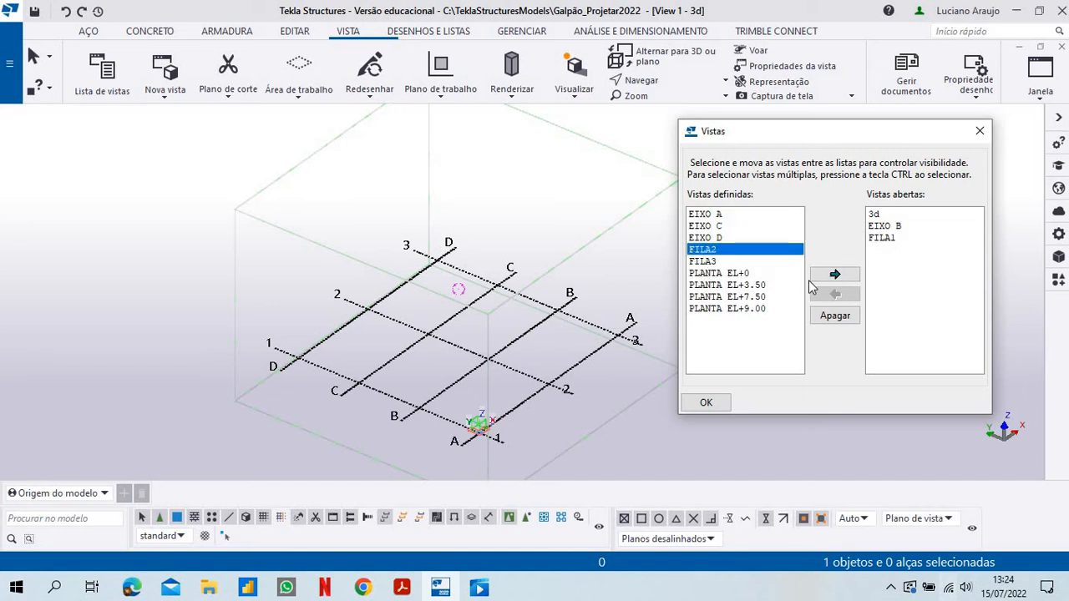
click(704, 262)
click(701, 227)
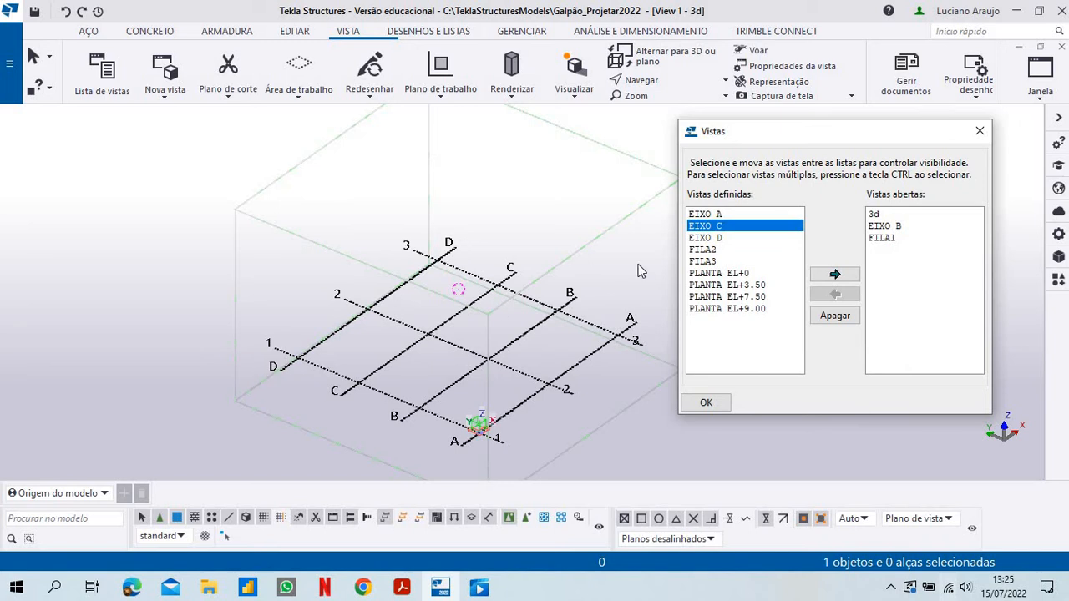
click(706, 238)
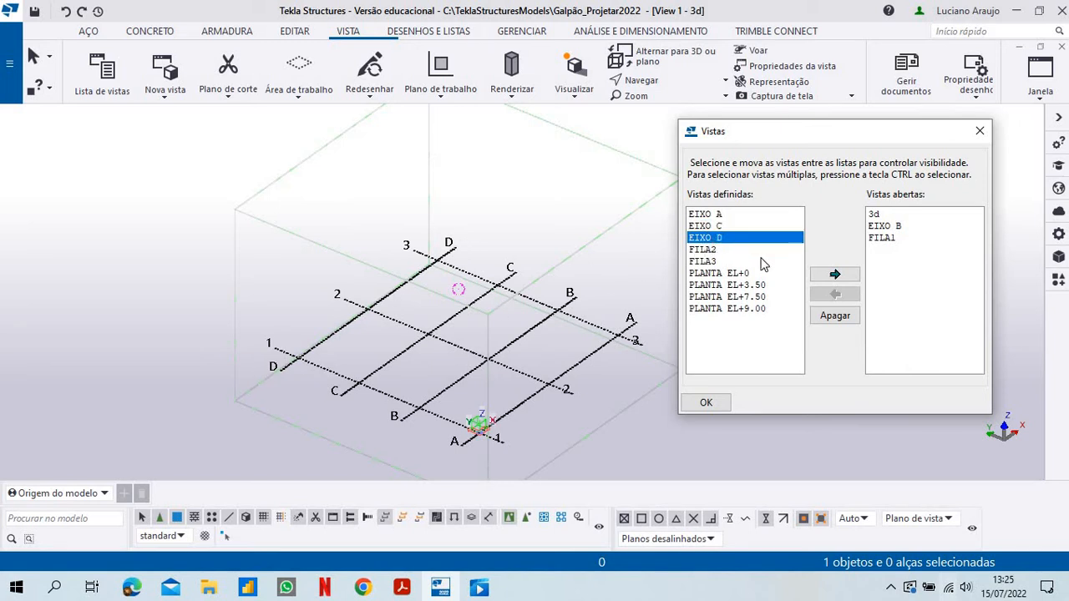
click(842, 277)
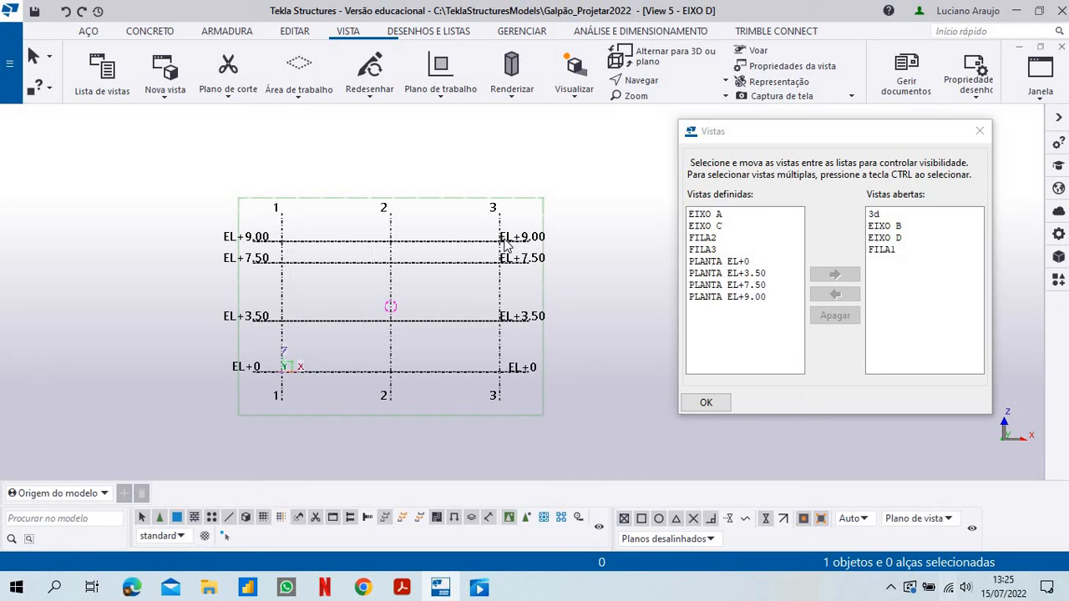
scroll(493, 259, up, 1)
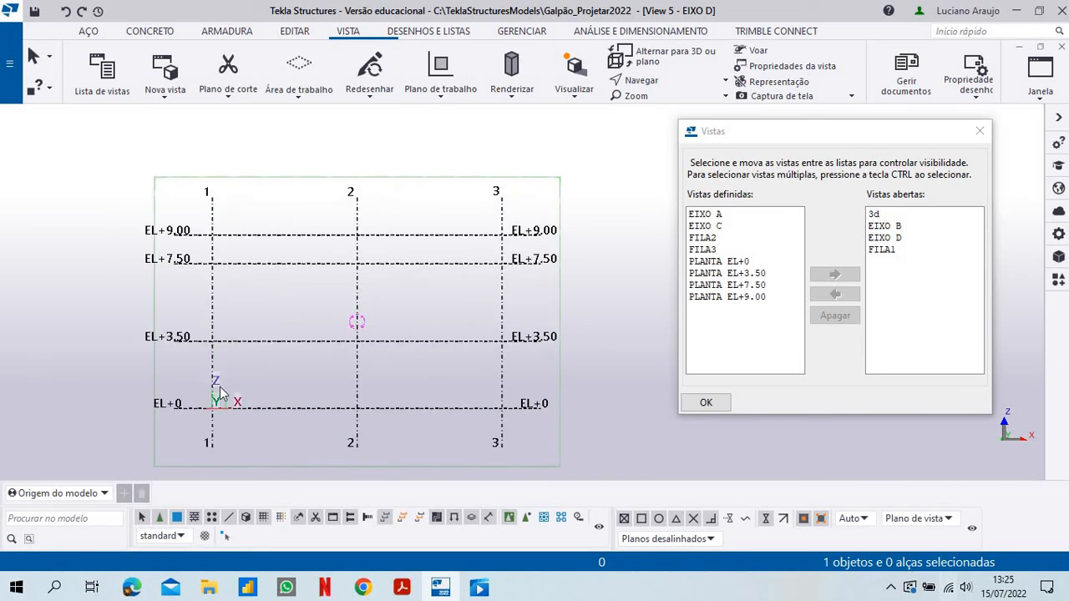
scroll(493, 302, down, 1)
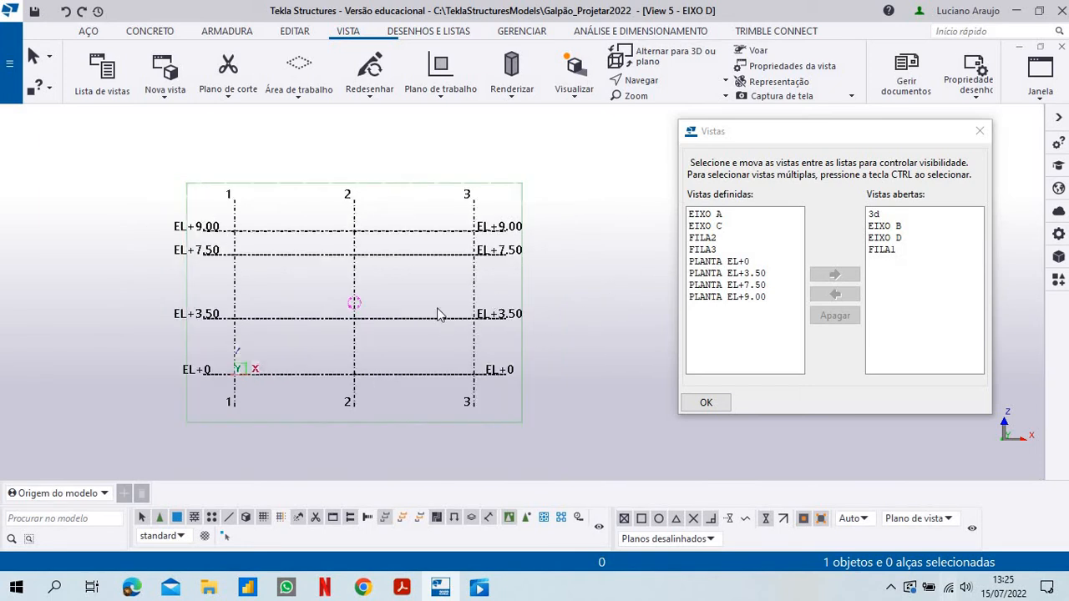
Open the PLANTA EL+0 and PLANTA EL+3.50 plan views from the defined views and examine their grids
click(738, 262)
click(835, 275)
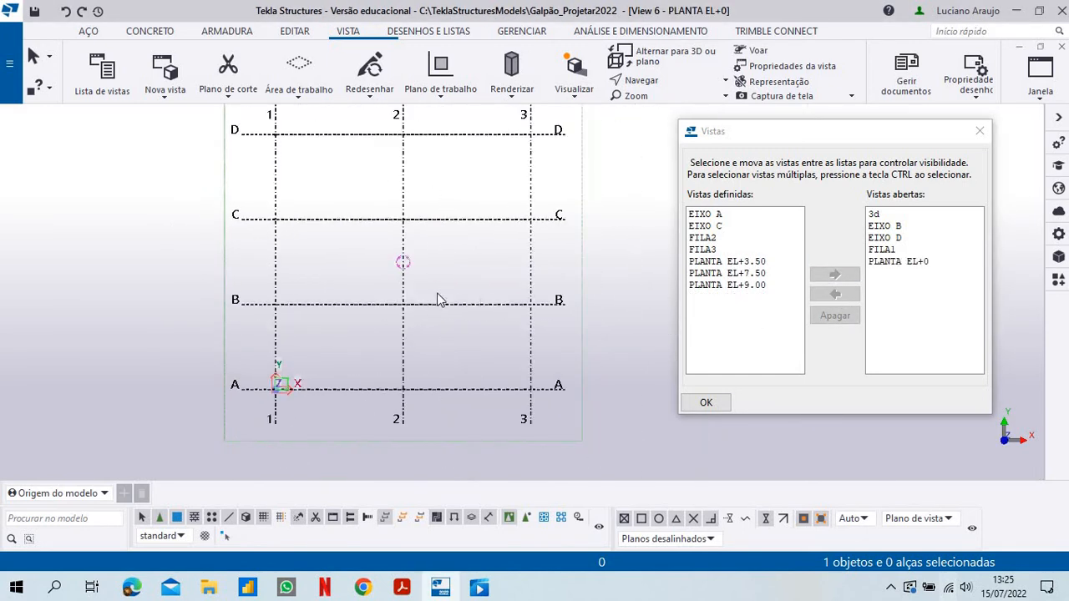
scroll(375, 389, down, 1)
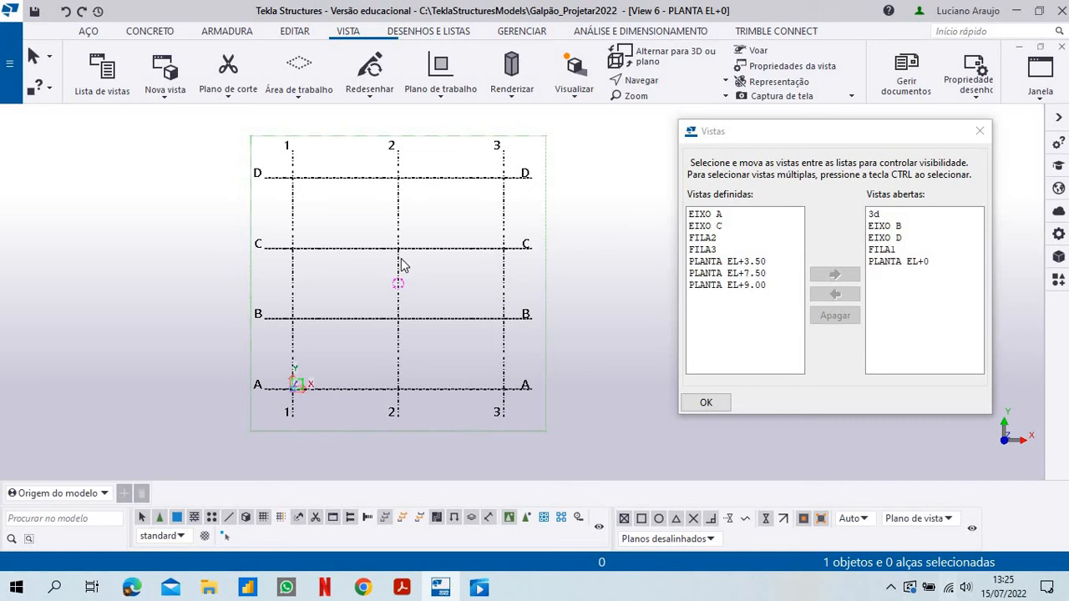
click(736, 262)
click(835, 274)
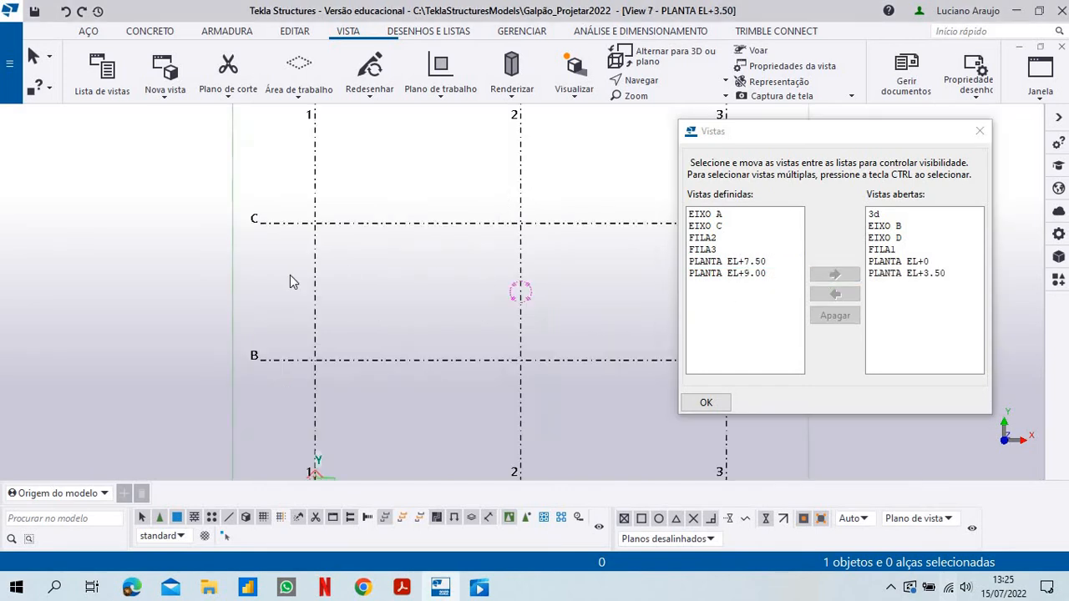
scroll(292, 288, down, 2)
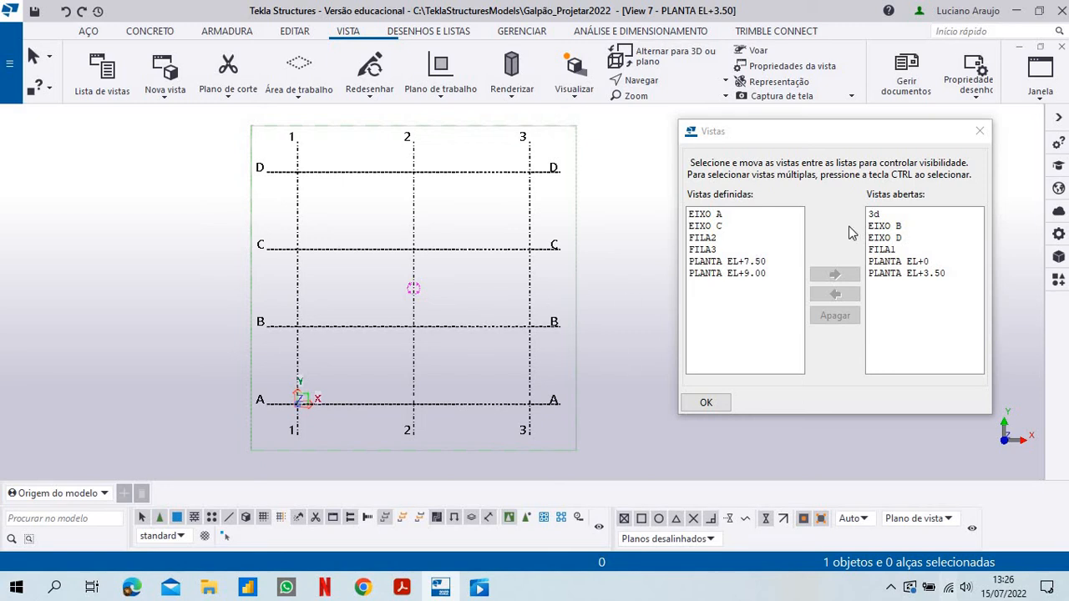
Close the view list and switch the PLANTA EL+3.50 view to 3D to examine the grid's height above the origin
click(982, 134)
scroll(642, 280, down, 1)
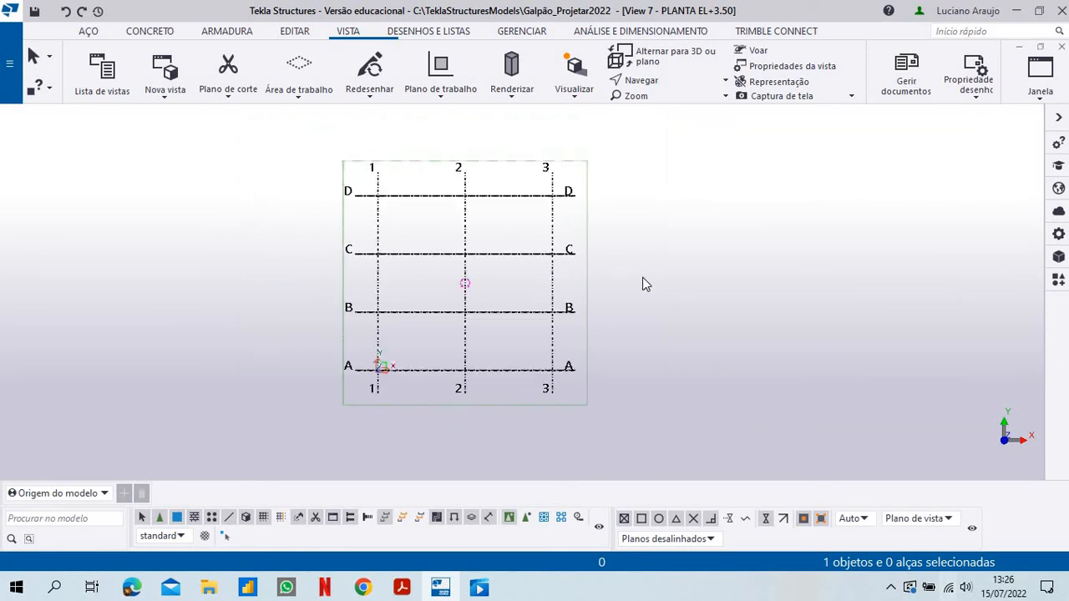
key(ctrl+p)
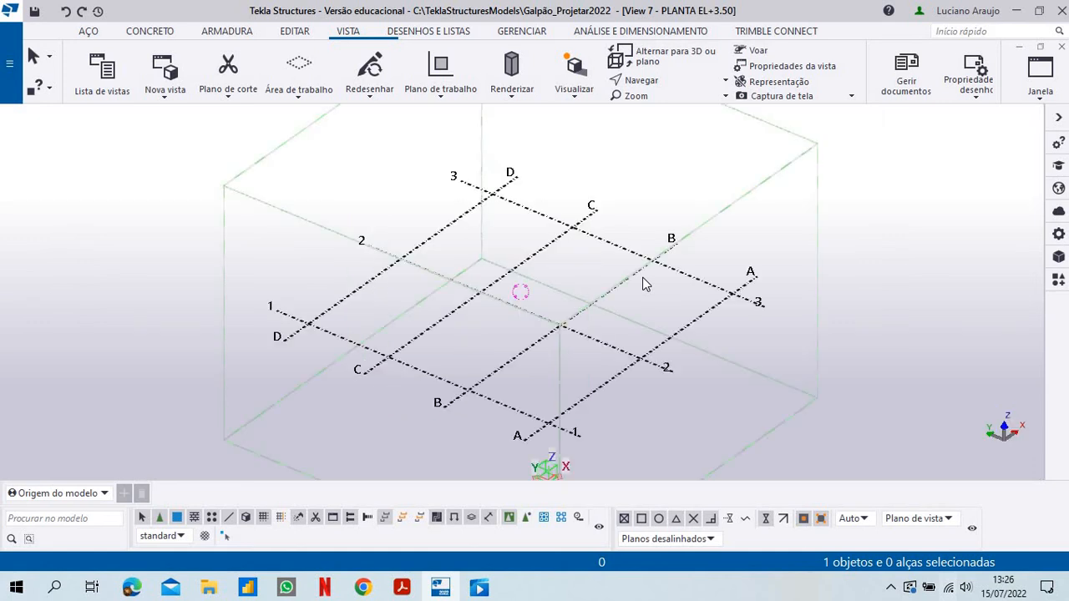
scroll(401, 270, down, 3)
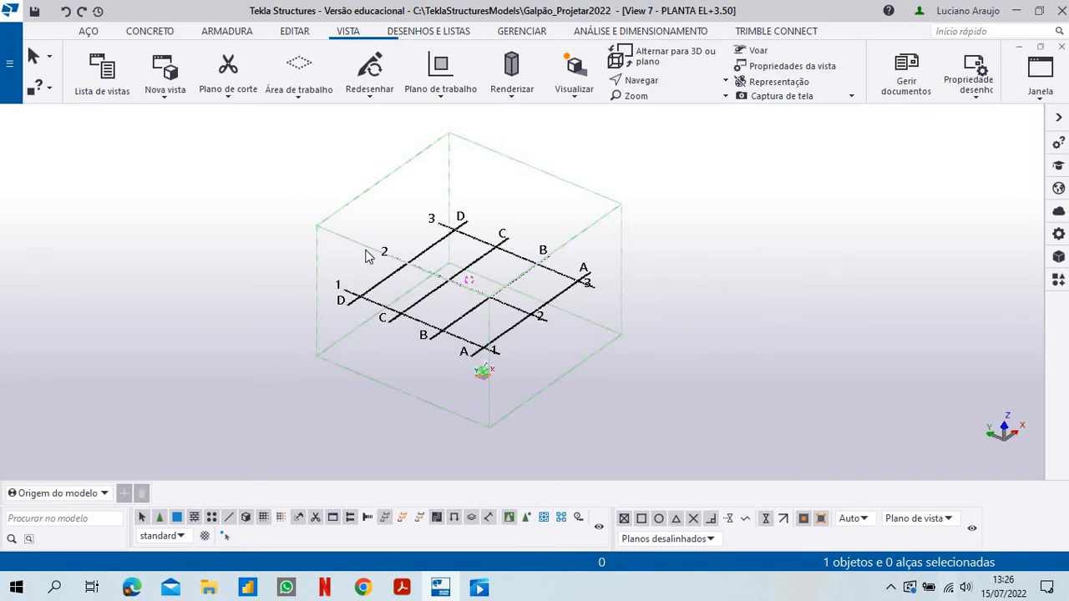
scroll(463, 294, up, 2)
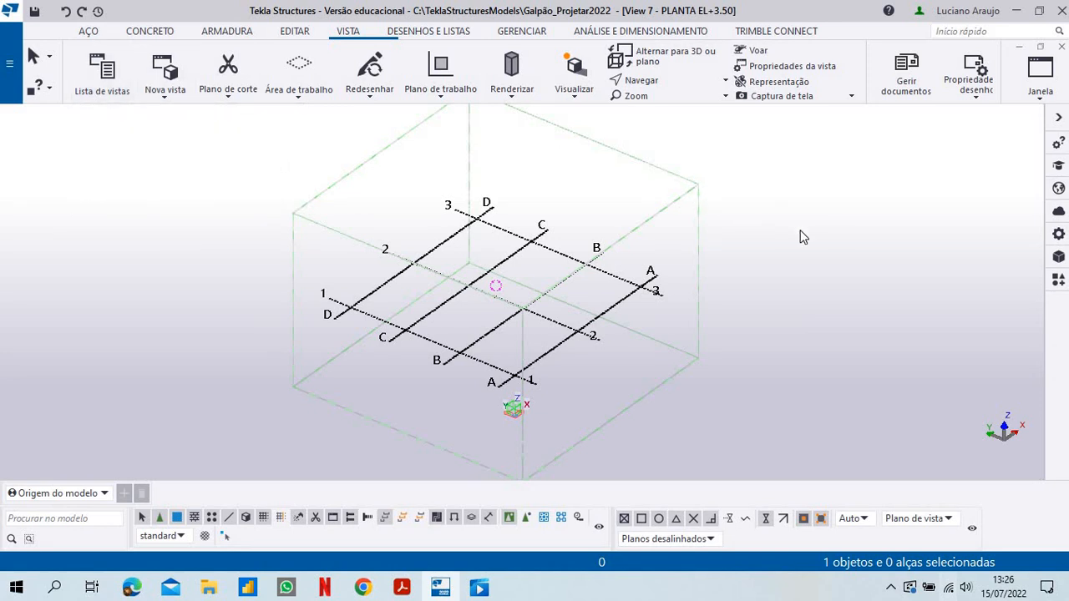
Close the open EIXO B, EIXO D, FILA1, PLANTA EL+0 and PLANTA EL+3.50 views, keeping only the 3d view open
key(ctrl+i)
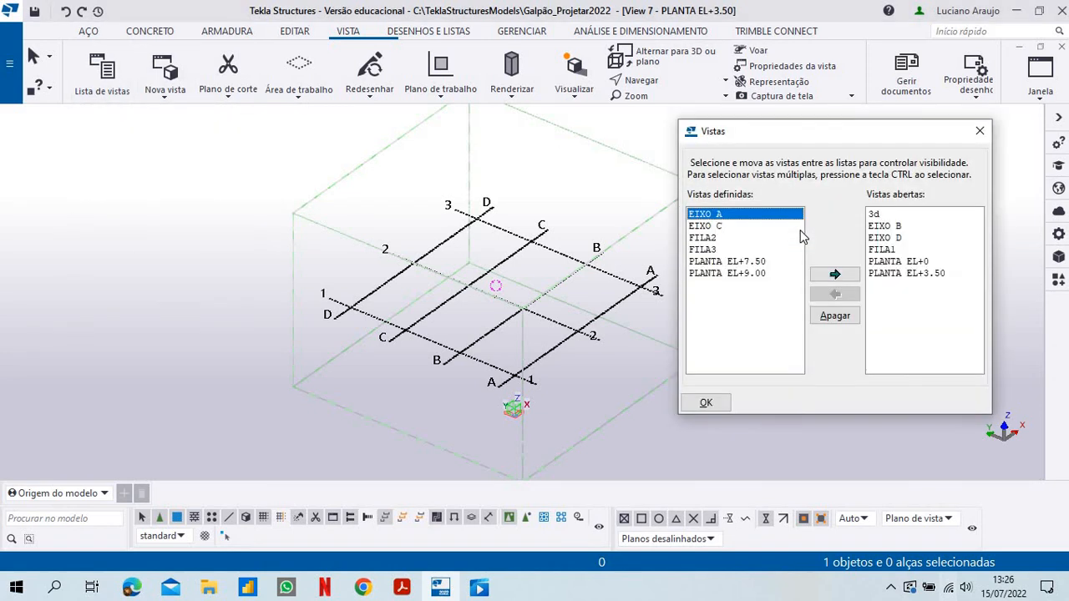
drag(710, 131, 142, 133)
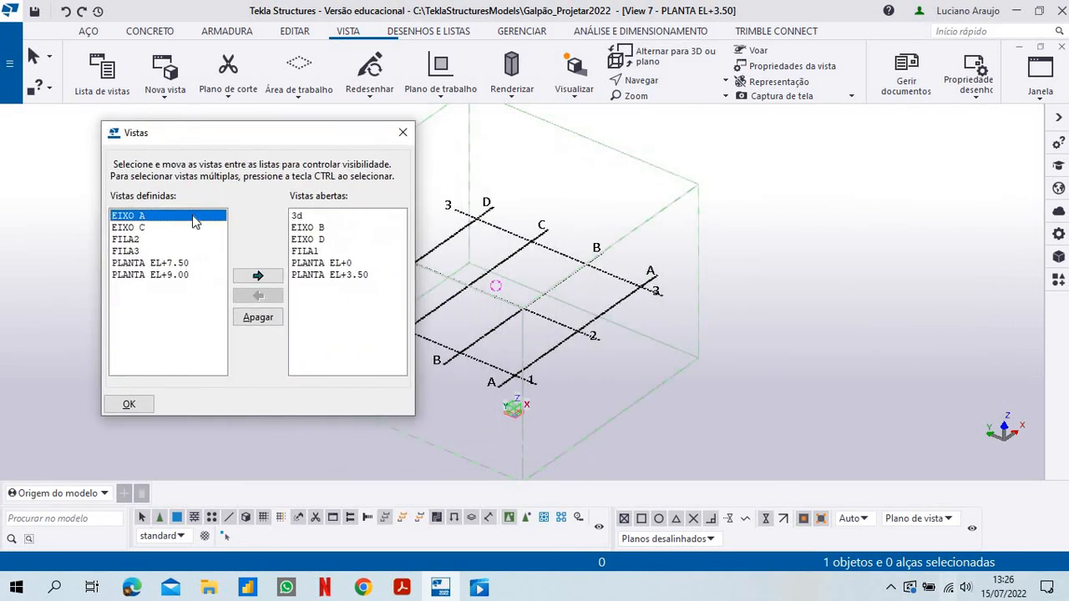
click(298, 227)
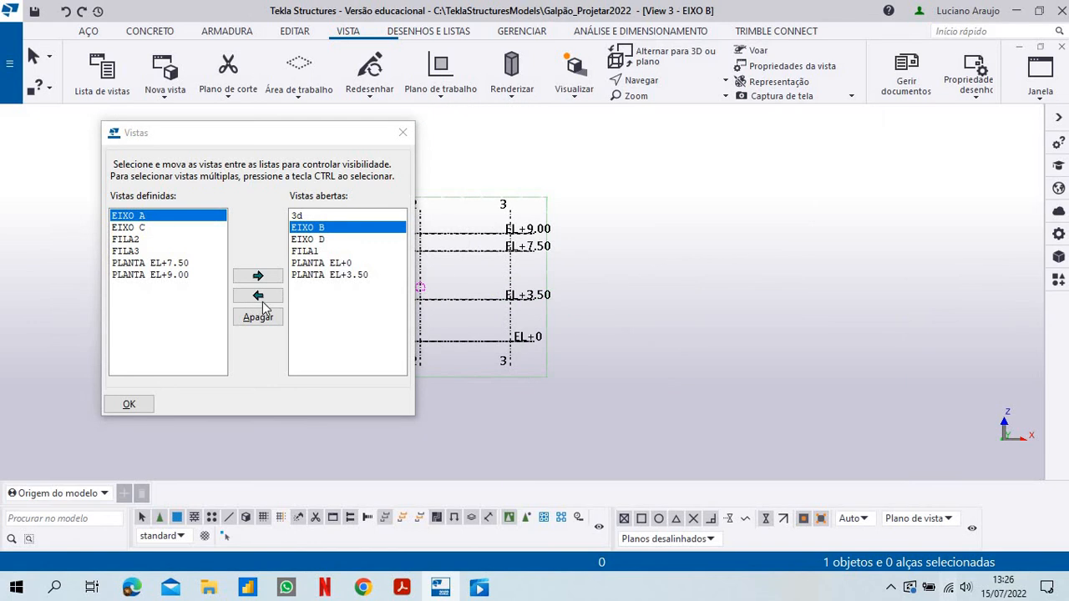
click(260, 297)
click(308, 229)
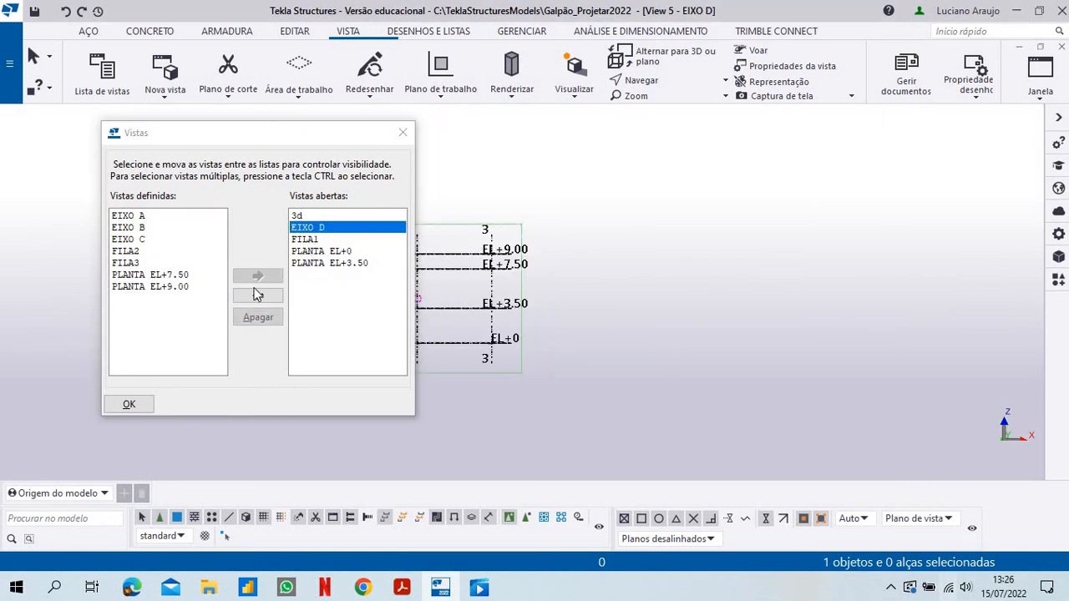
click(258, 296)
click(307, 228)
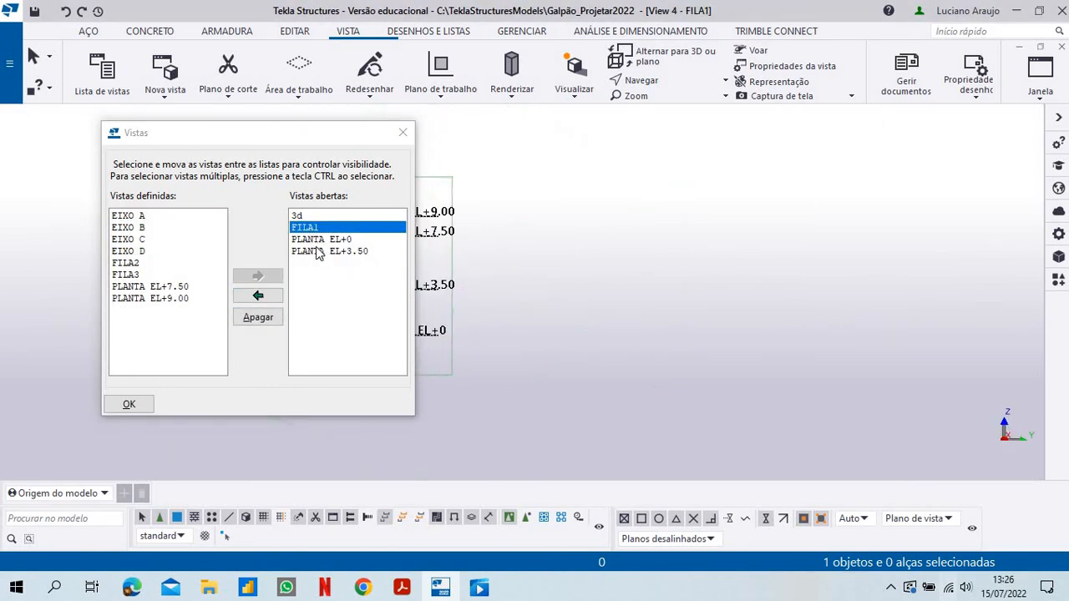
click(258, 296)
click(322, 228)
click(258, 297)
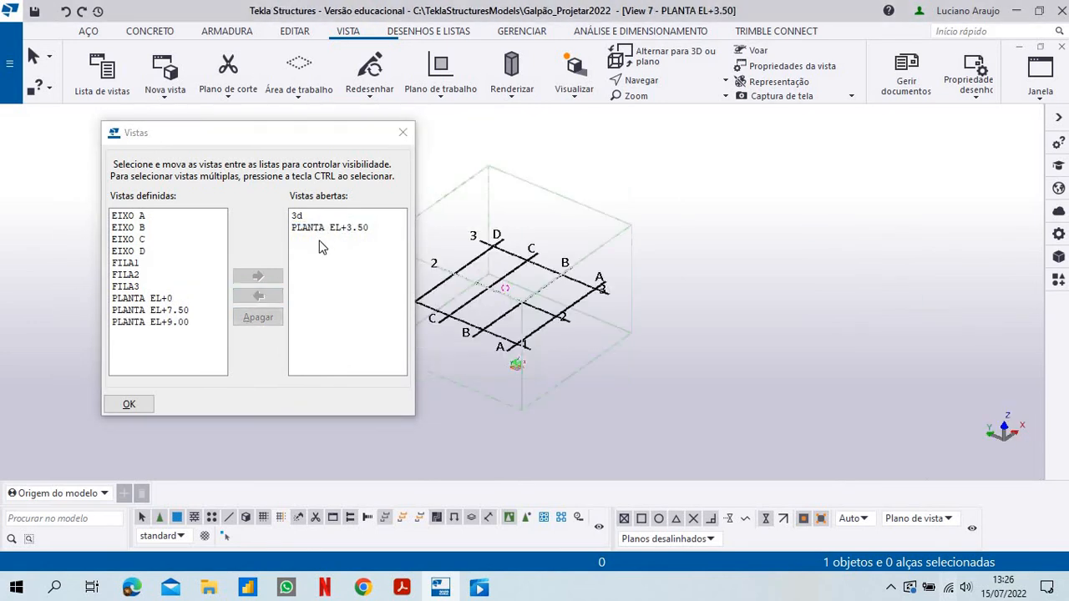
click(321, 228)
click(258, 297)
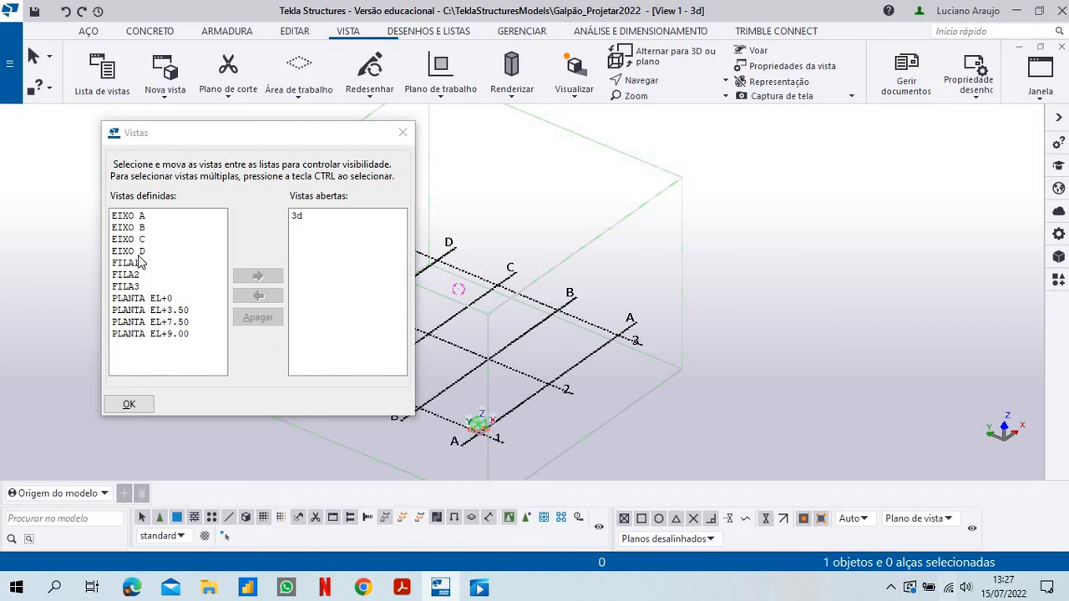
Open the FILA3 elevation from the defined views, close the view list, and fit the whole elevation on screen
click(126, 287)
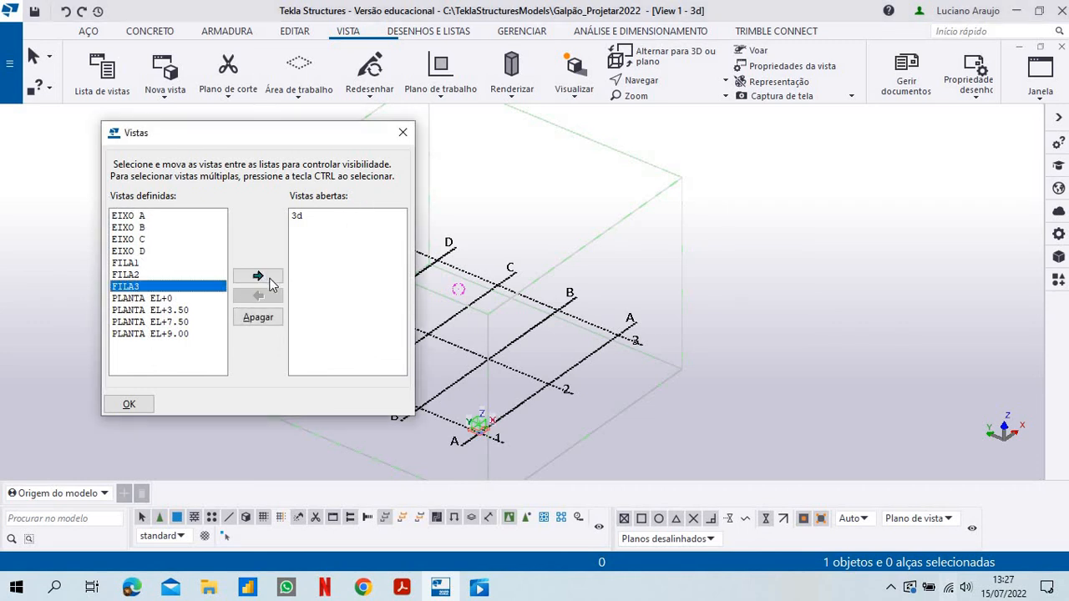
click(260, 277)
click(403, 136)
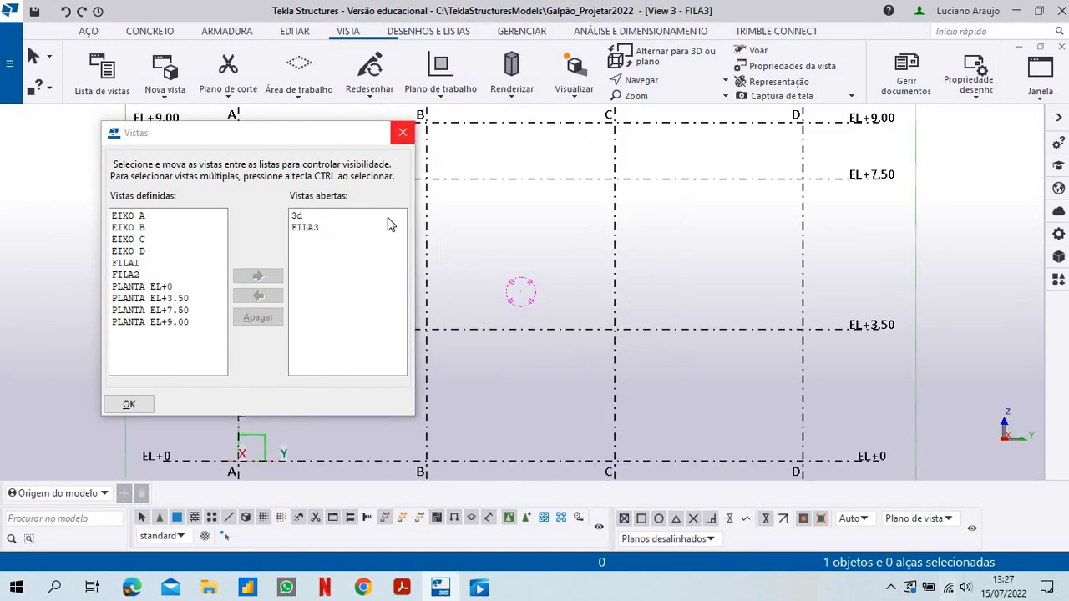
scroll(358, 247, down, 3)
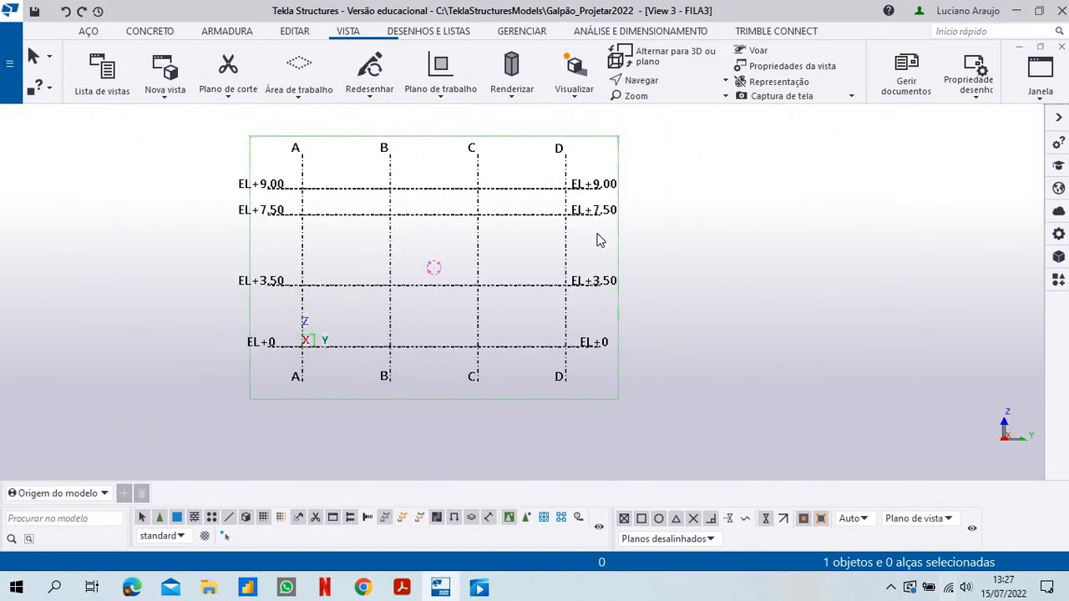